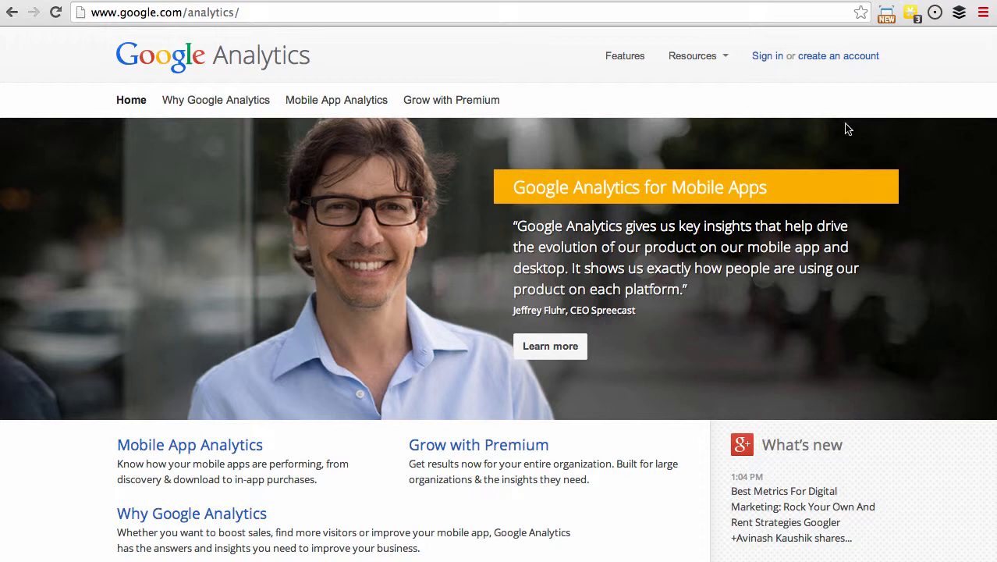
Sign in to Google Analytics with the already saved account.
{"action": "left_click", "coordinate": [759, 55]}
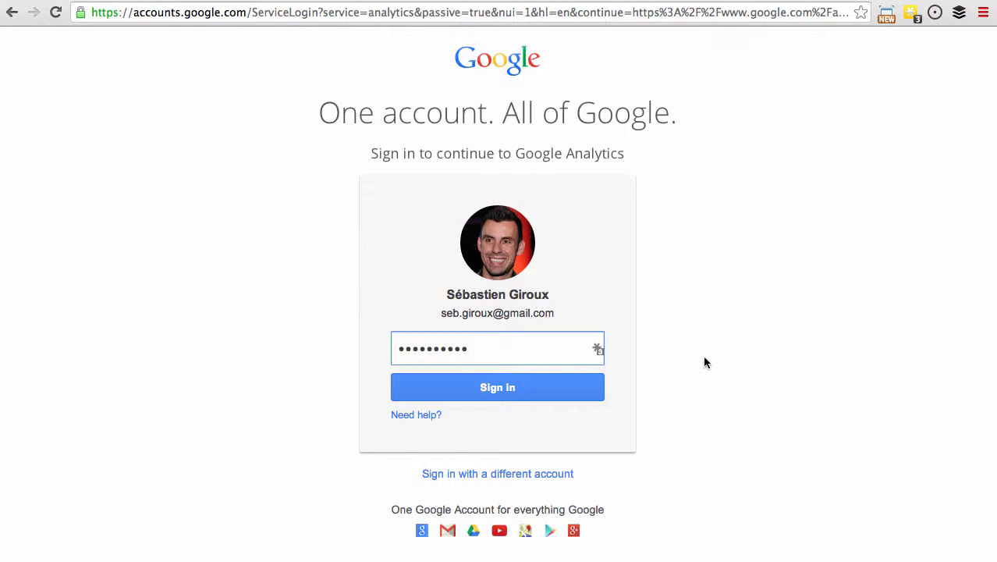
{"action": "left_click", "coordinate": [502, 393]}
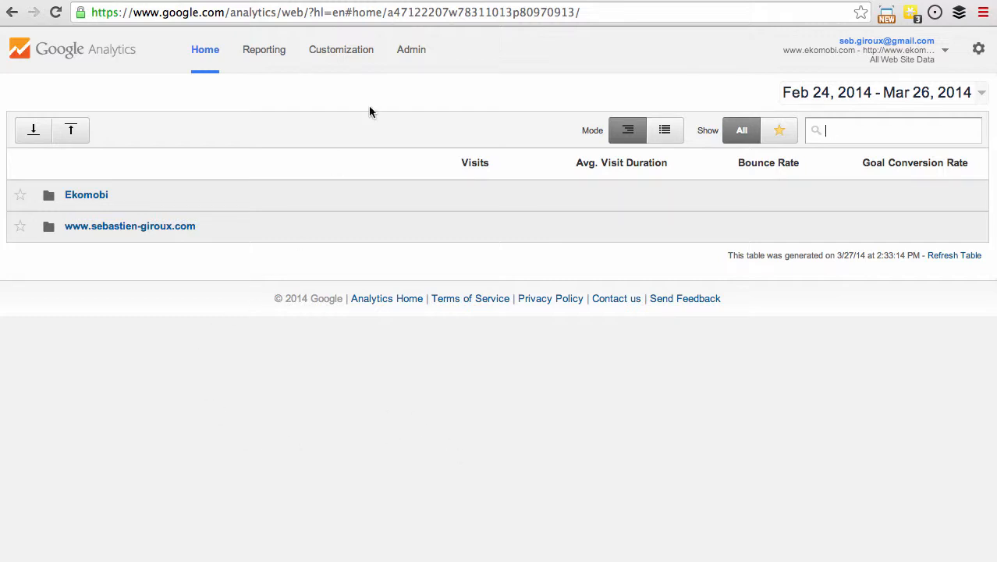
Open the administration area and start creating a new account.
{"action": "left_click", "coordinate": [414, 52]}
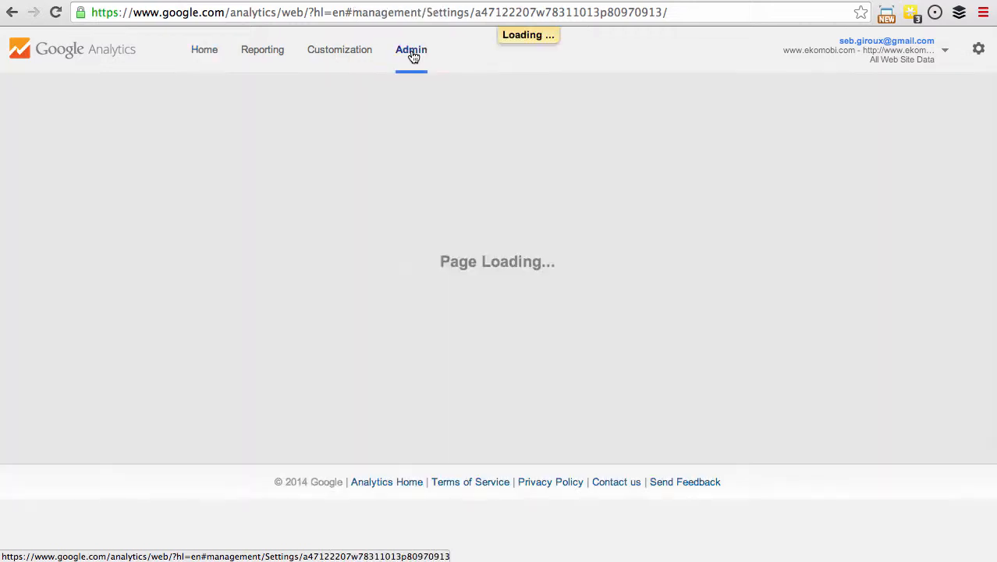
{"action": "left_click", "coordinate": [270, 177]}
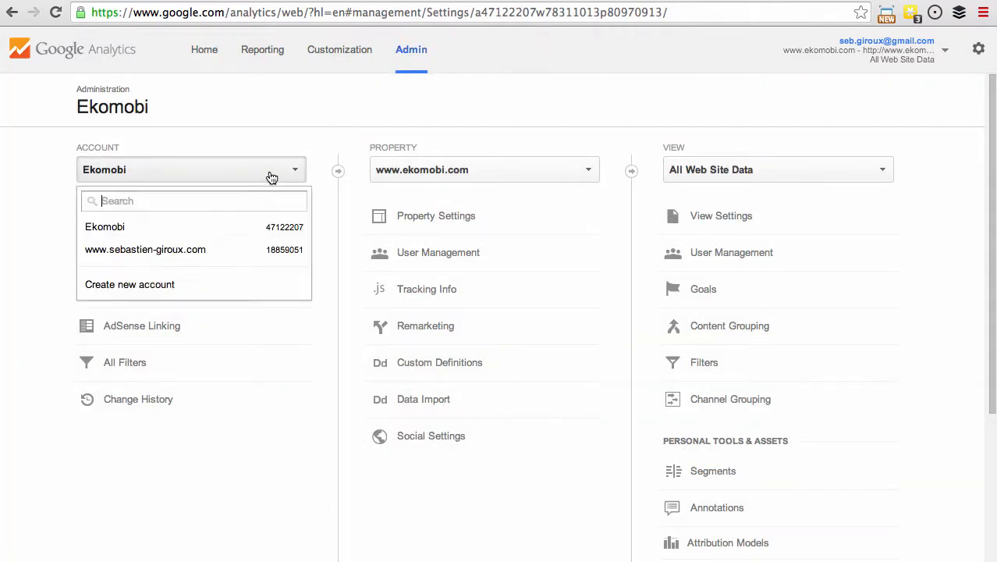
{"action": "left_click", "coordinate": [160, 286]}
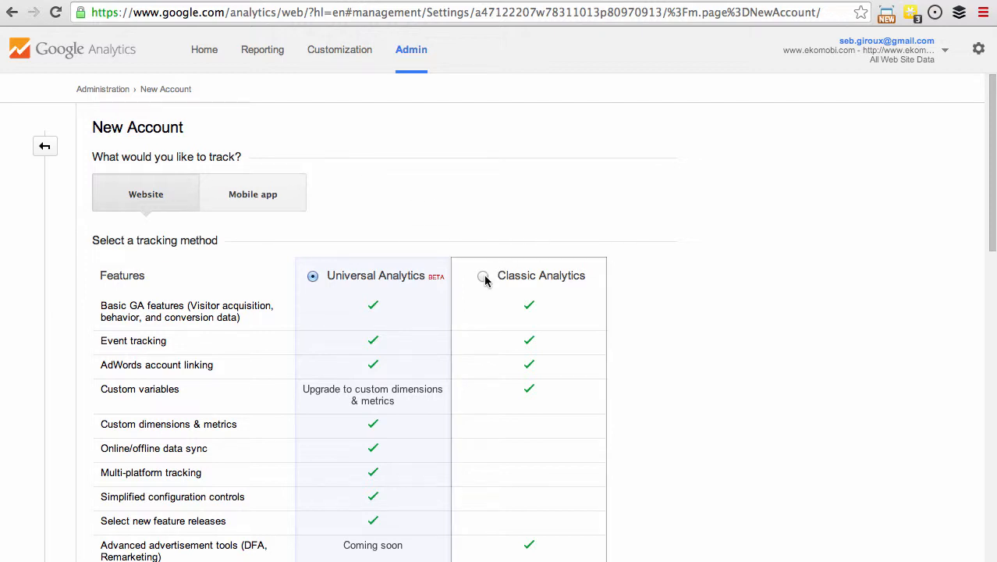
Choose Classic Analytics as the tracking method and enter the client's name as the account name.
{"action": "left_click", "coordinate": [484, 276]}
{"action": "scroll", "coordinate": [696, 365], "scroll_direction": "down", "scroll_amount": 2}
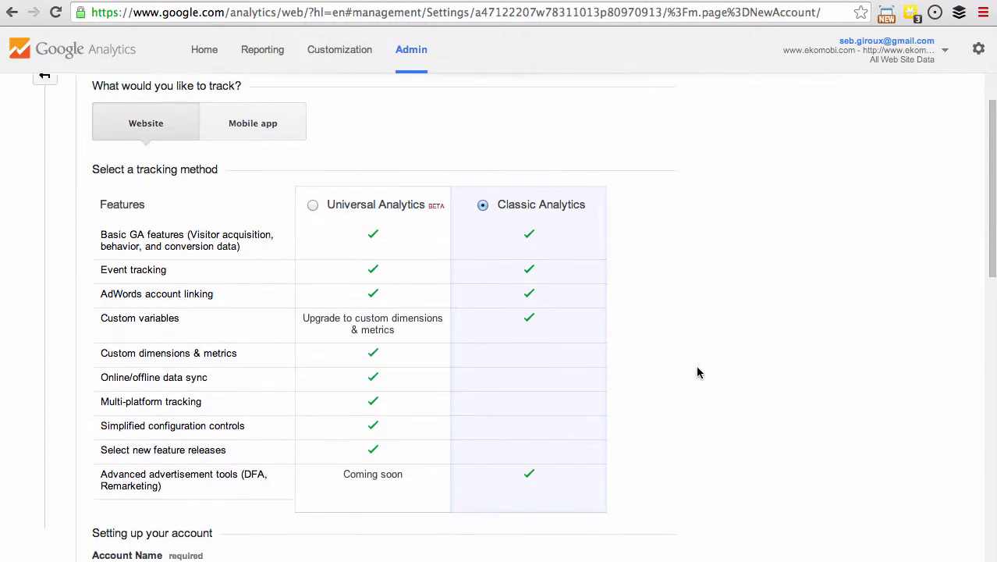
{"action": "scroll", "coordinate": [697, 372], "scroll_direction": "down", "scroll_amount": 1}
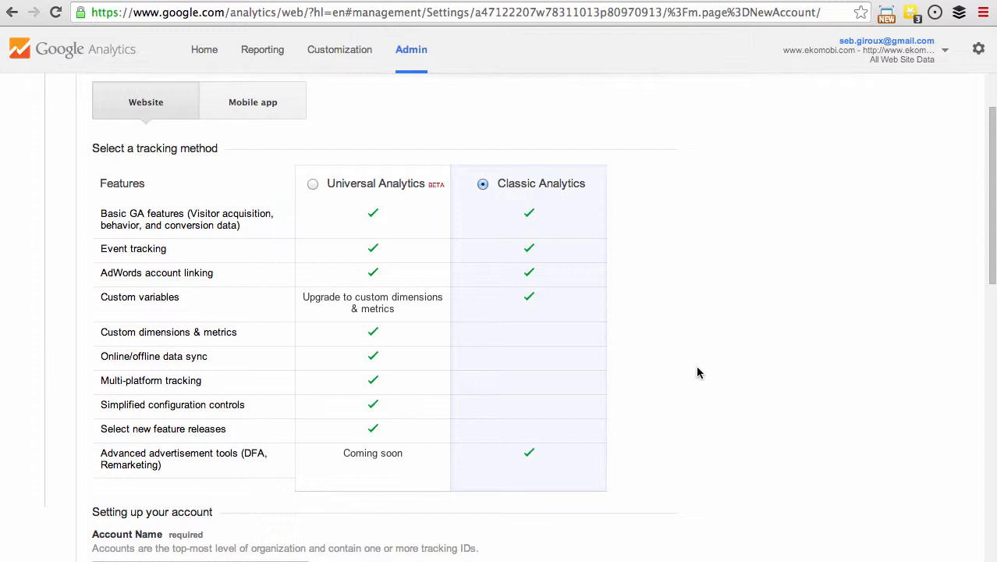
{"action": "scroll", "coordinate": [697, 372], "scroll_direction": "down", "scroll_amount": 1}
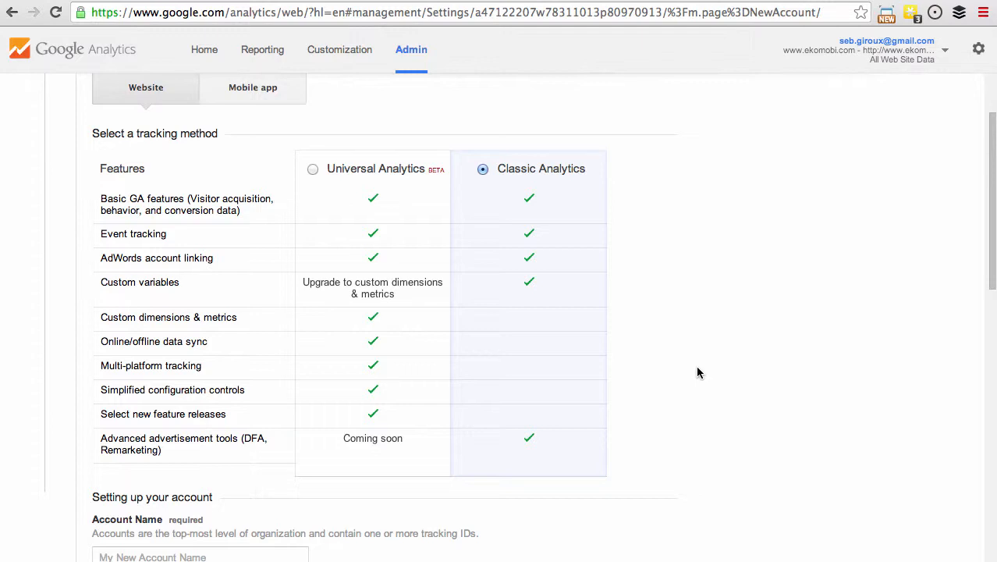
{"action": "scroll", "coordinate": [698, 372], "scroll_direction": "down", "scroll_amount": 2}
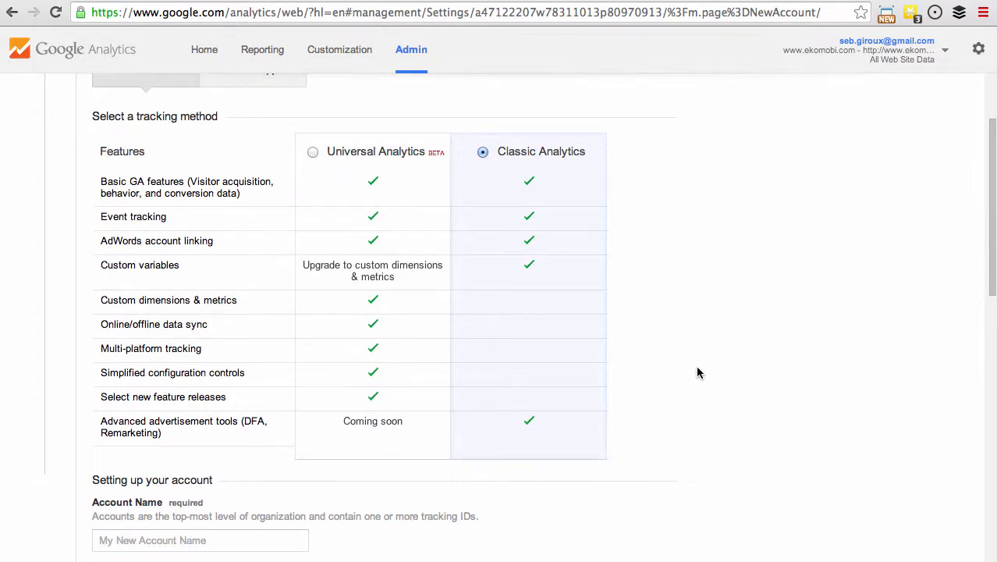
{"action": "scroll", "coordinate": [697, 372], "scroll_direction": "down", "scroll_amount": 1}
{"action": "scroll", "coordinate": [697, 372], "scroll_direction": "down", "scroll_amount": 5}
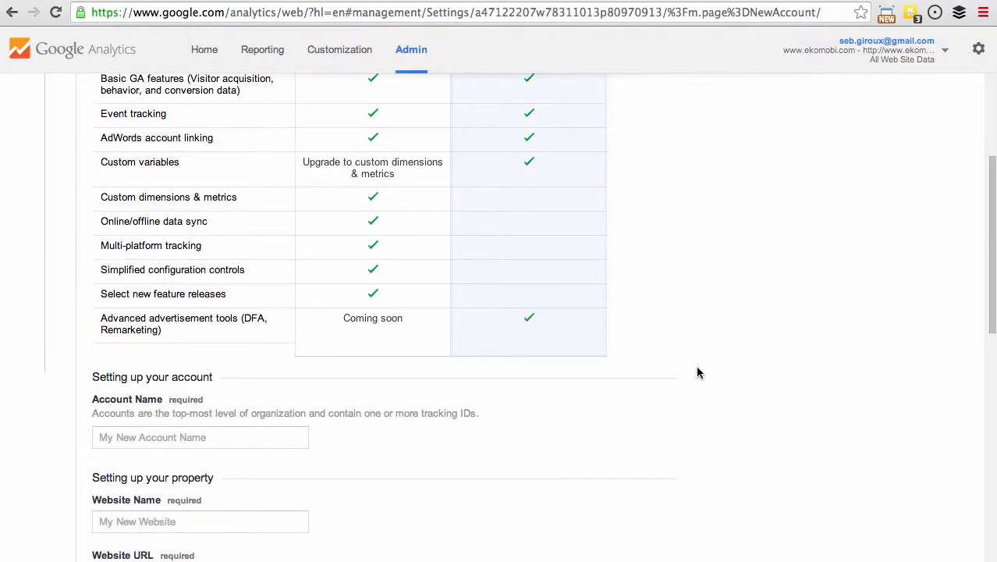
{"action": "left_click", "coordinate": [219, 440]}
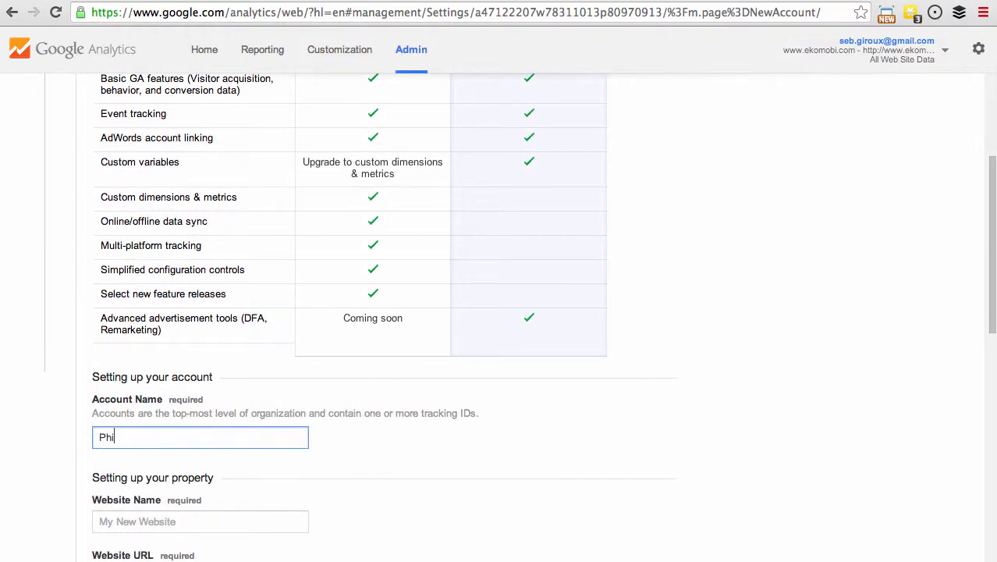
{"action": "scroll", "coordinate": [659, 479], "scroll_direction": "down", "scroll_amount": 3}
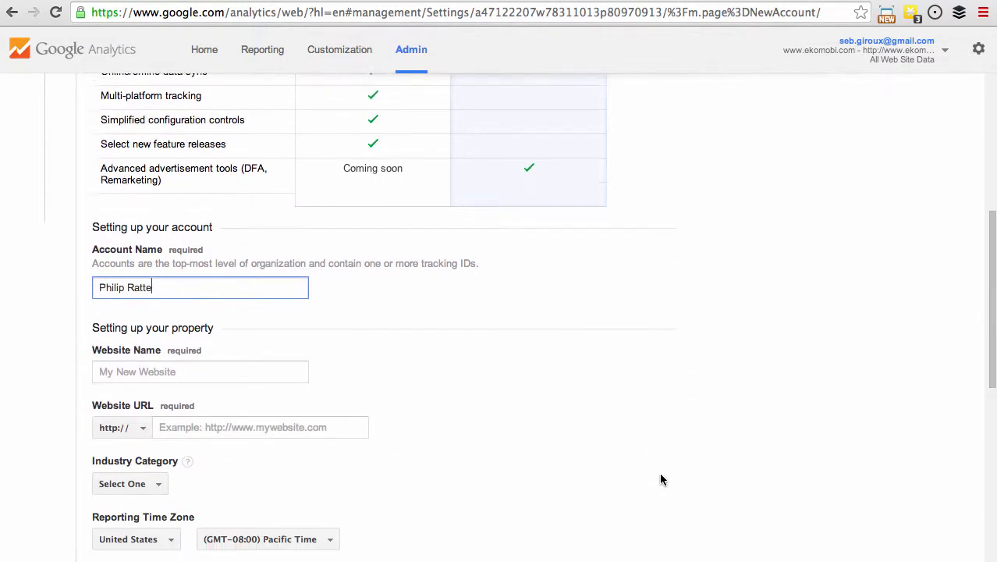
{"action": "left_click", "coordinate": [216, 364]}
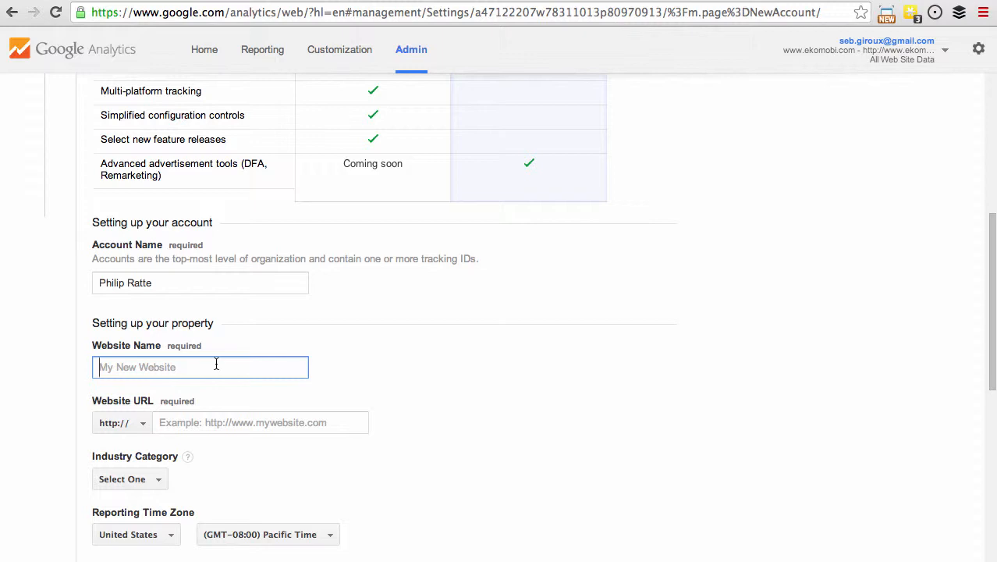
{"action": "type", "text": "www.p"}
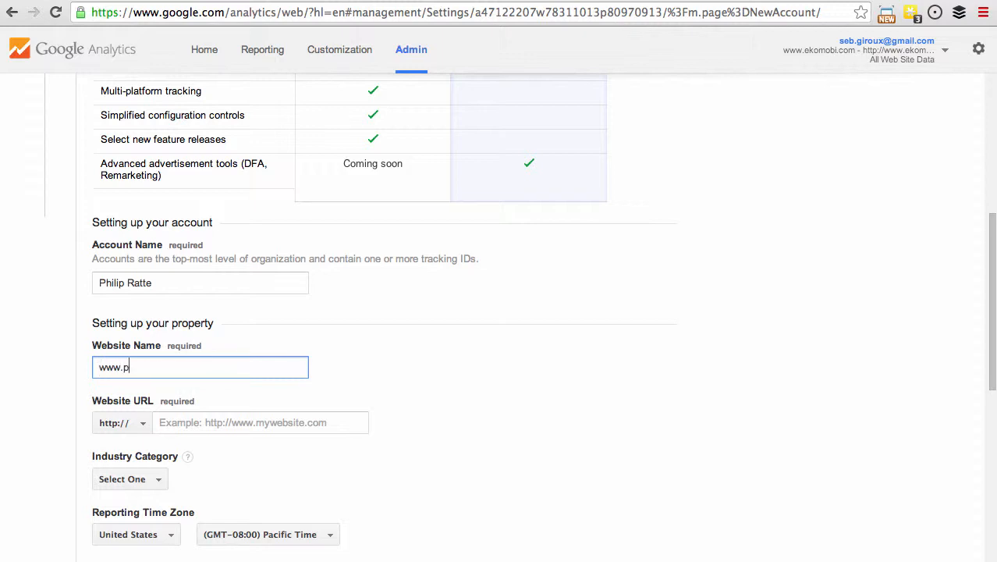
{"action": "type", "text": "rcpa.ca"}
{"action": "key", "text": "super+a"}
{"action": "key", "text": "super+c"}
{"action": "left_click", "coordinate": [261, 422]}
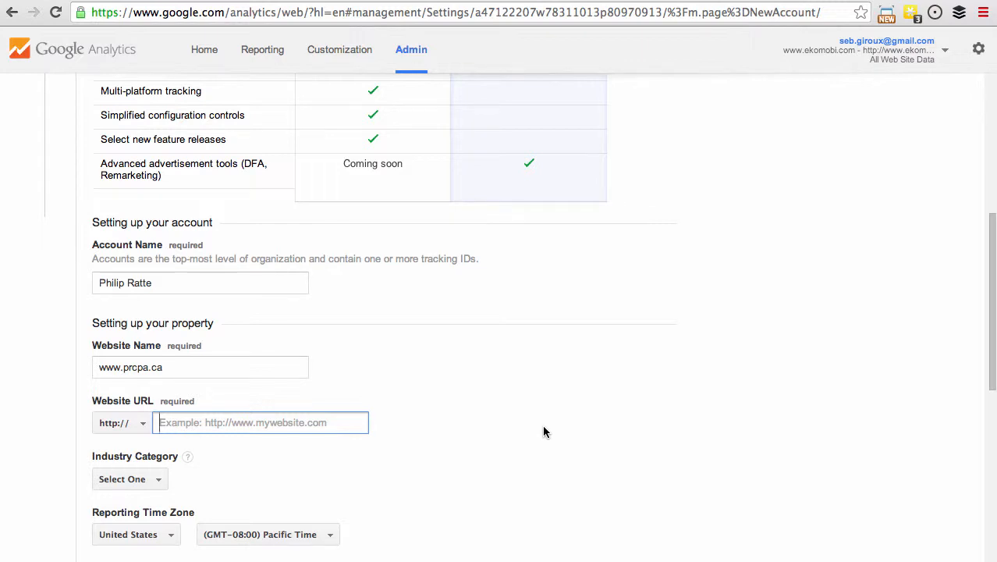
{"action": "key", "text": "super+v"}
Set the reporting time zone to (GMT-05:00) Eastern Time.
{"action": "scroll", "coordinate": [543, 432], "scroll_direction": "down", "scroll_amount": 4}
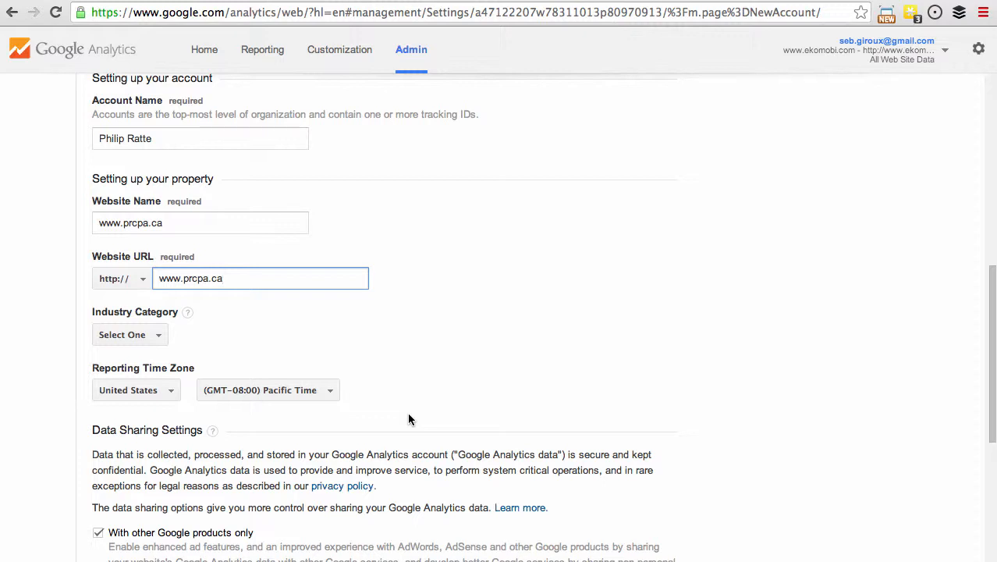
{"action": "left_click", "coordinate": [330, 390]}
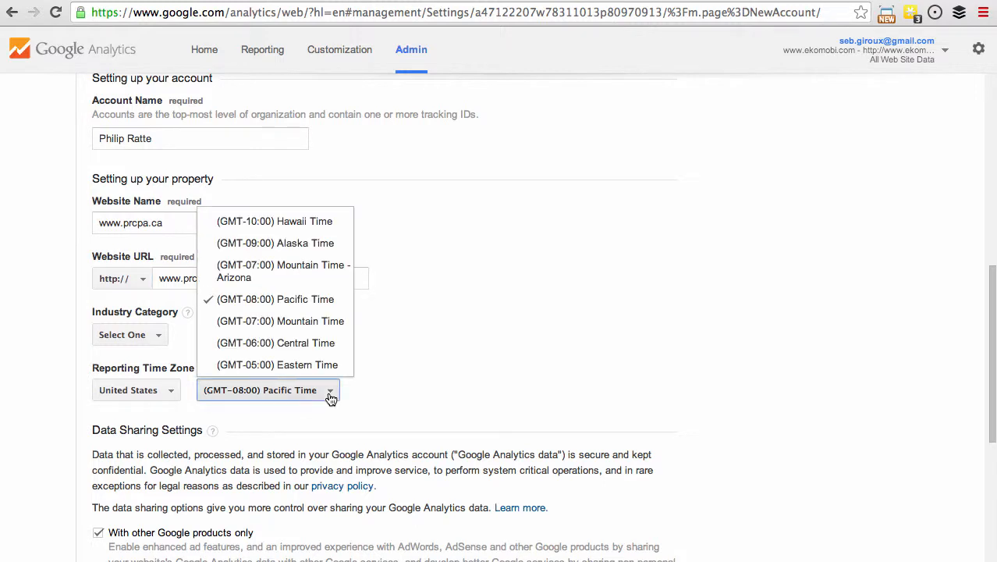
{"action": "left_click", "coordinate": [323, 364]}
Request the tracking ID and accept the Google Analytics Terms of Service Agreement.
{"action": "scroll", "coordinate": [714, 491], "scroll_direction": "down", "scroll_amount": 2}
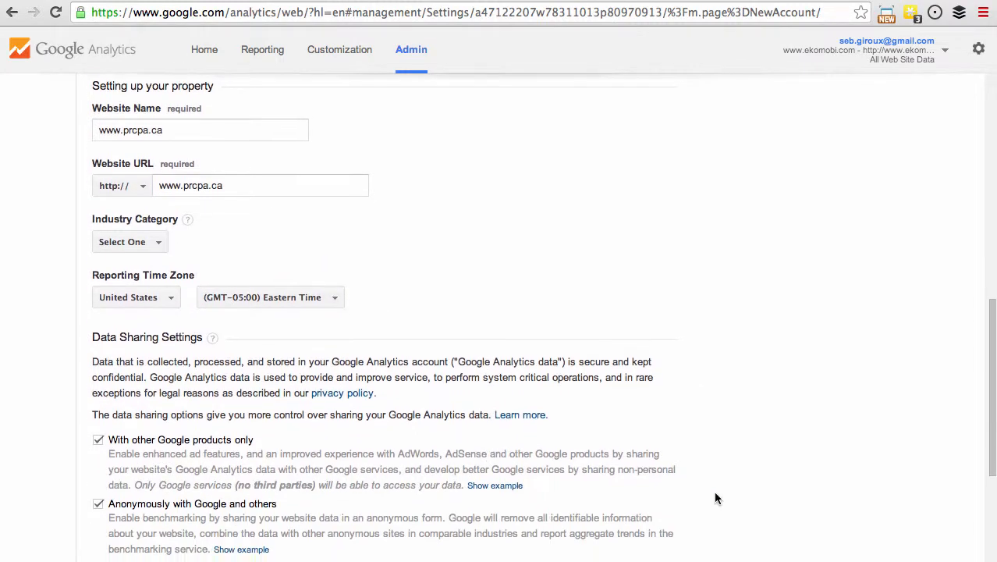
{"action": "scroll", "coordinate": [714, 490], "scroll_direction": "down", "scroll_amount": 3}
{"action": "scroll", "coordinate": [716, 497], "scroll_direction": "down", "scroll_amount": 1}
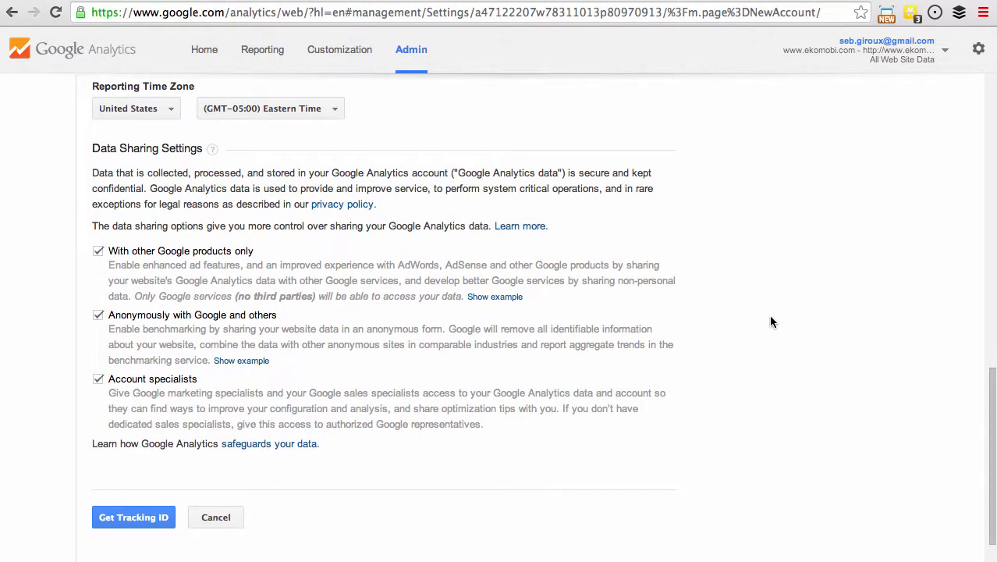
{"action": "left_click", "coordinate": [130, 519]}
{"action": "scroll", "coordinate": [561, 398], "scroll_direction": "down", "scroll_amount": 10}
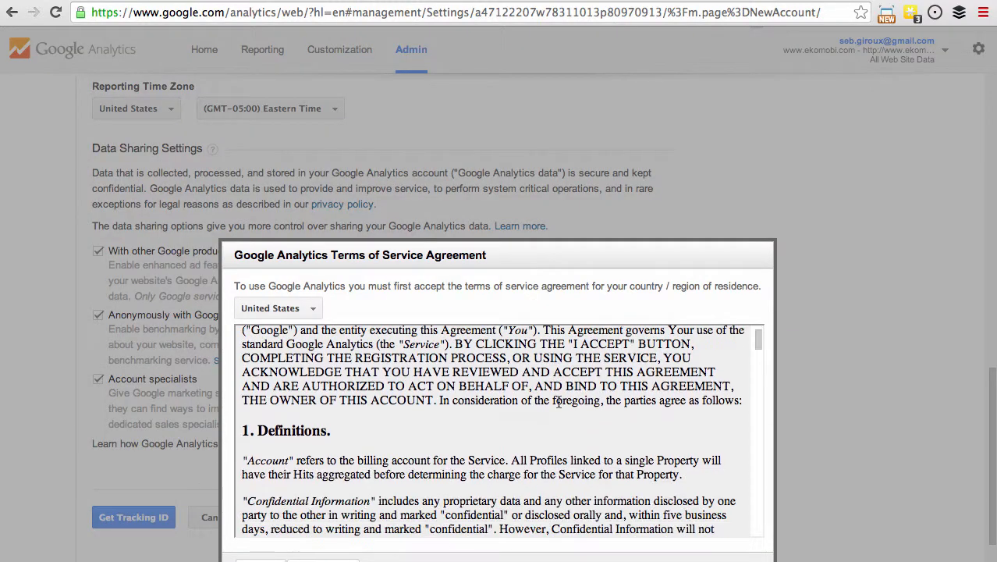
{"action": "scroll", "coordinate": [878, 416], "scroll_direction": "down", "scroll_amount": 1}
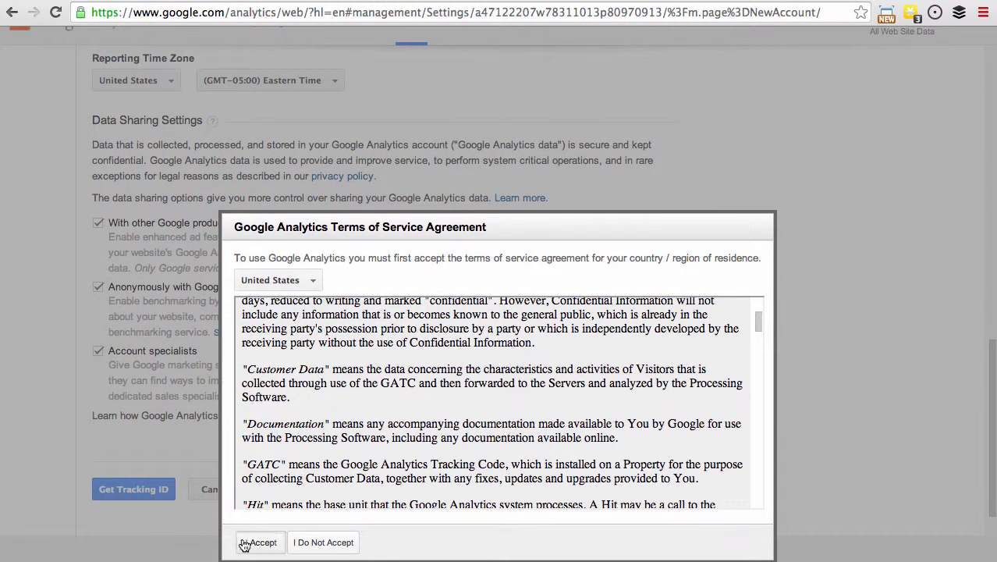
{"action": "left_click", "coordinate": [257, 545]}
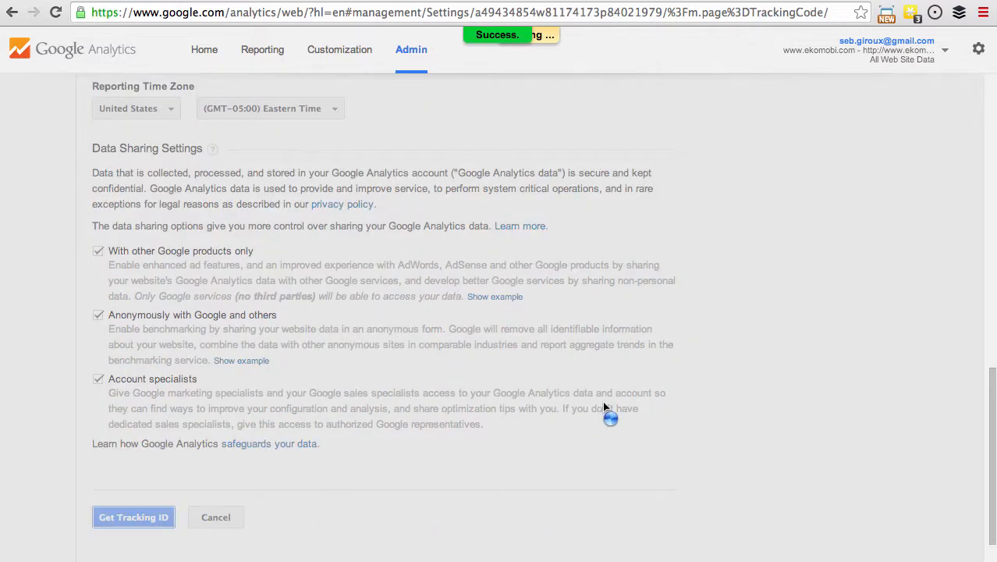
Highlight the new tracking ID and save the website tracking settings.
{"action": "scroll", "coordinate": [697, 391], "scroll_direction": "up", "scroll_amount": 3}
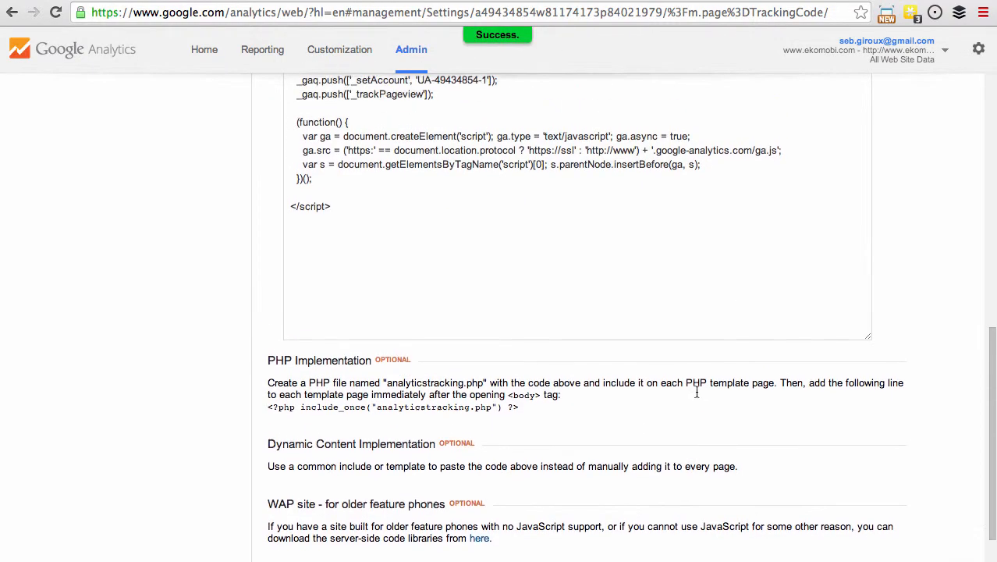
{"action": "scroll", "coordinate": [708, 346], "scroll_direction": "up", "scroll_amount": 4}
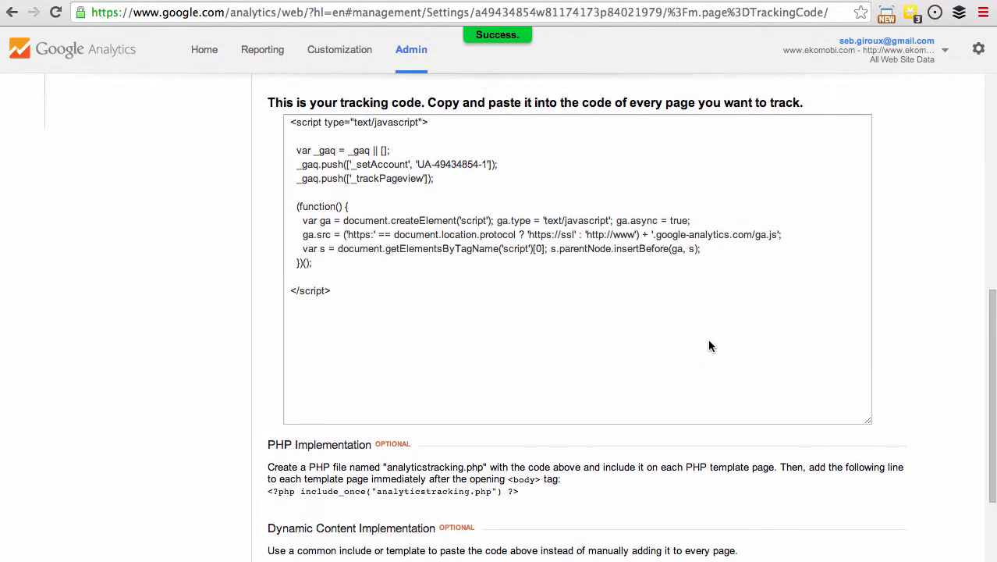
{"action": "scroll", "coordinate": [748, 396], "scroll_direction": "up", "scroll_amount": 5}
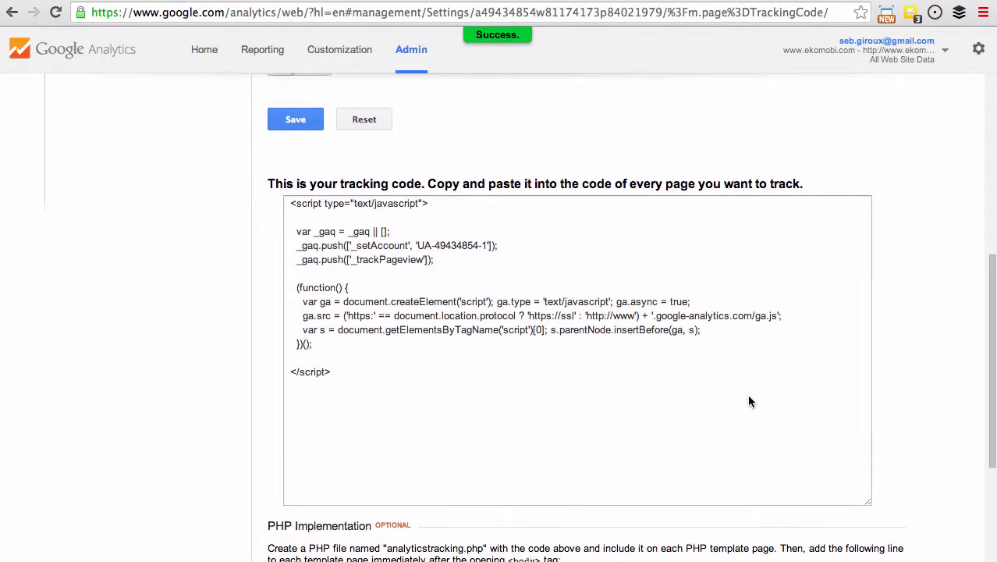
{"action": "scroll", "coordinate": [748, 396], "scroll_direction": "up", "scroll_amount": 8}
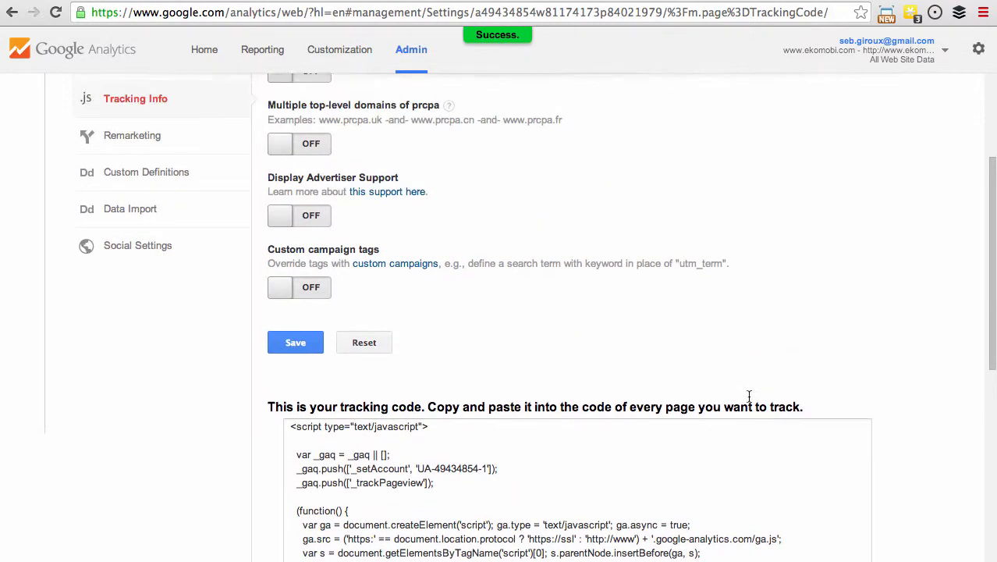
{"action": "scroll", "coordinate": [748, 398], "scroll_direction": "up", "scroll_amount": 3}
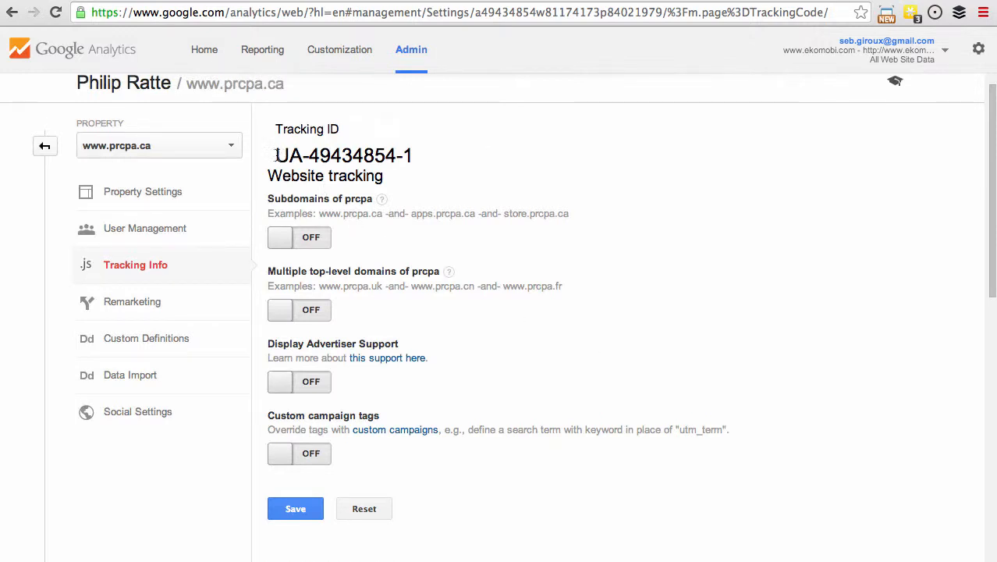
{"action": "left_click_drag", "start_coordinate": [276, 155], "coordinate": [413, 148]}
{"action": "key", "text": "super+c"}
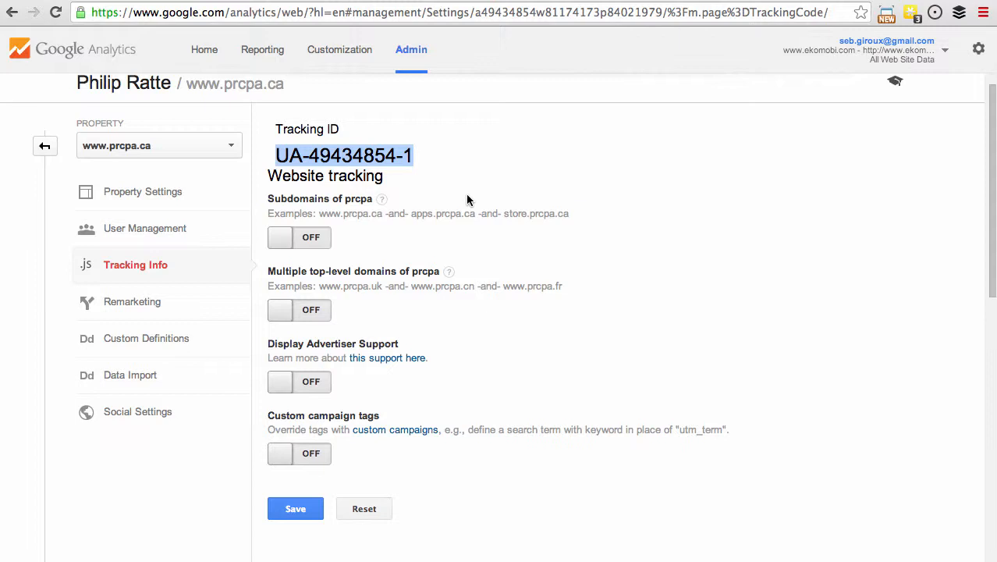
{"action": "left_click", "coordinate": [300, 509]}
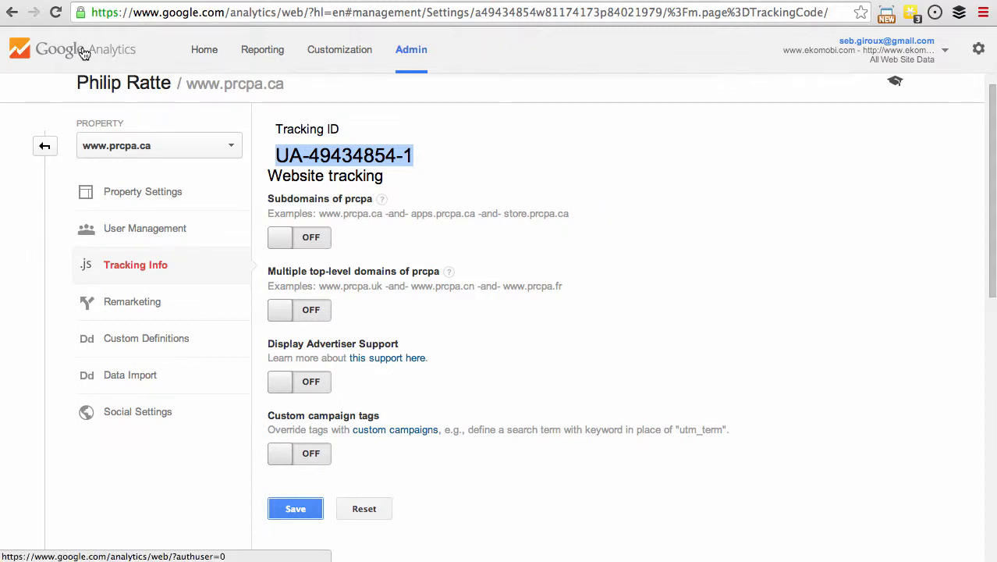
Open the new account's All Web Site Data view and go to the Real-Time overview.
{"action": "left_click", "coordinate": [204, 52]}
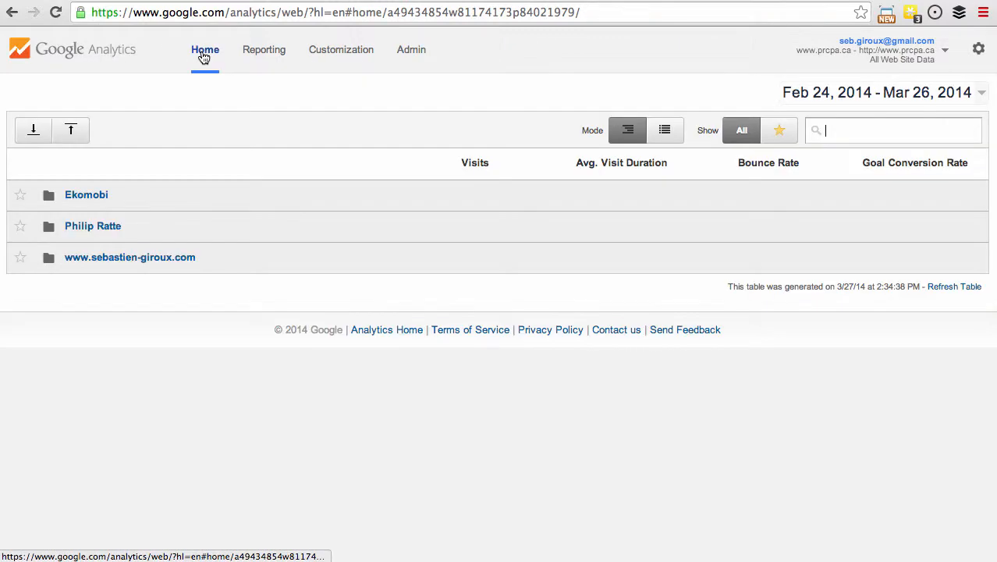
{"action": "left_click", "coordinate": [88, 228]}
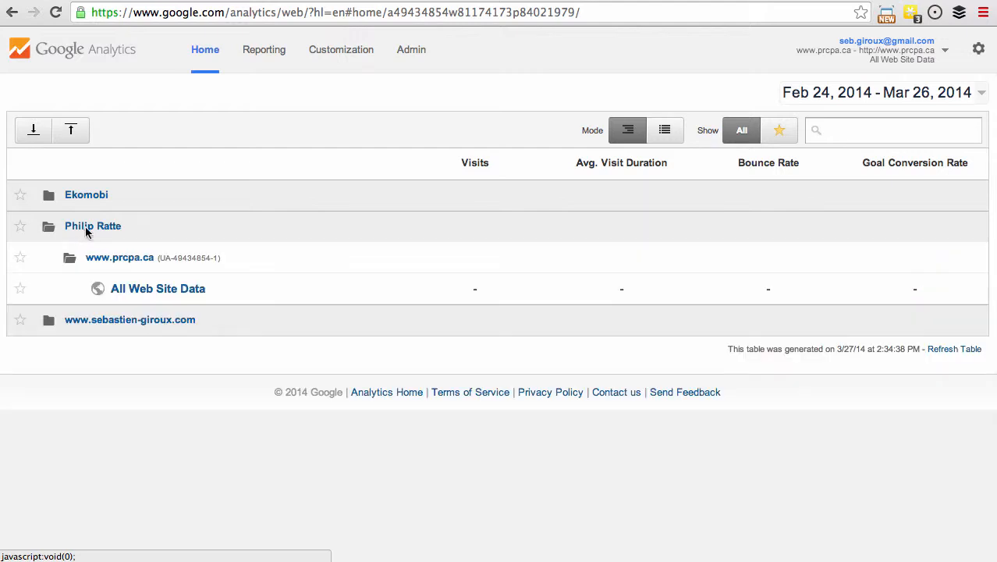
{"action": "left_click", "coordinate": [144, 290]}
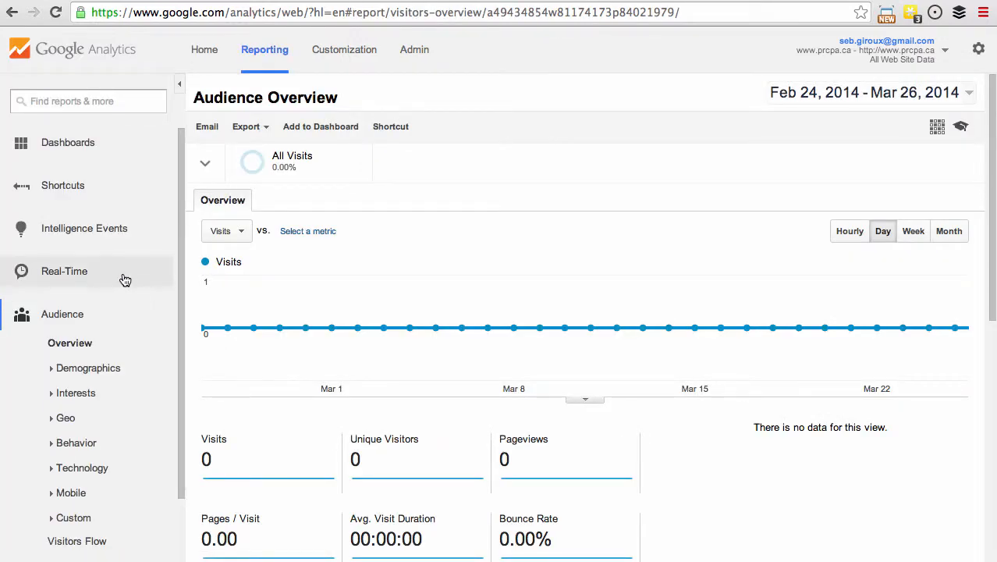
{"action": "left_click", "coordinate": [78, 273]}
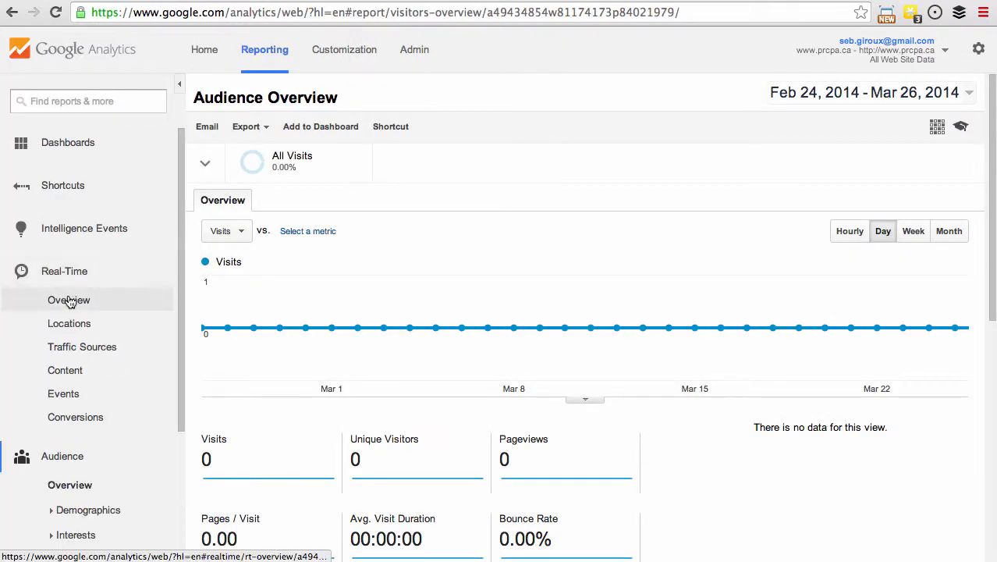
{"action": "left_click", "coordinate": [69, 301]}
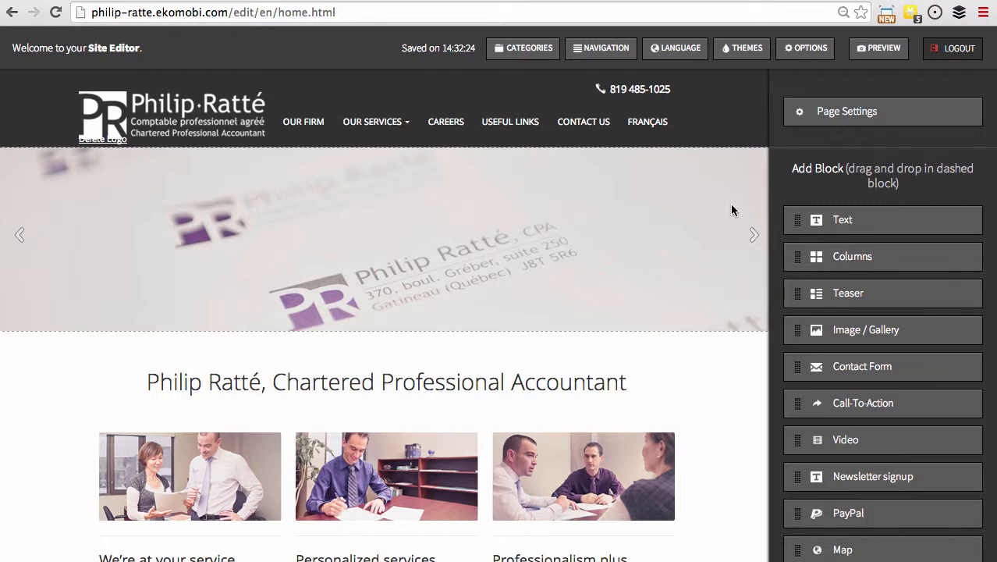
Paste the new tracking ID into the site options' Google Analytics ID field, save, and close the options panel.
{"action": "left_click", "coordinate": [802, 48]}
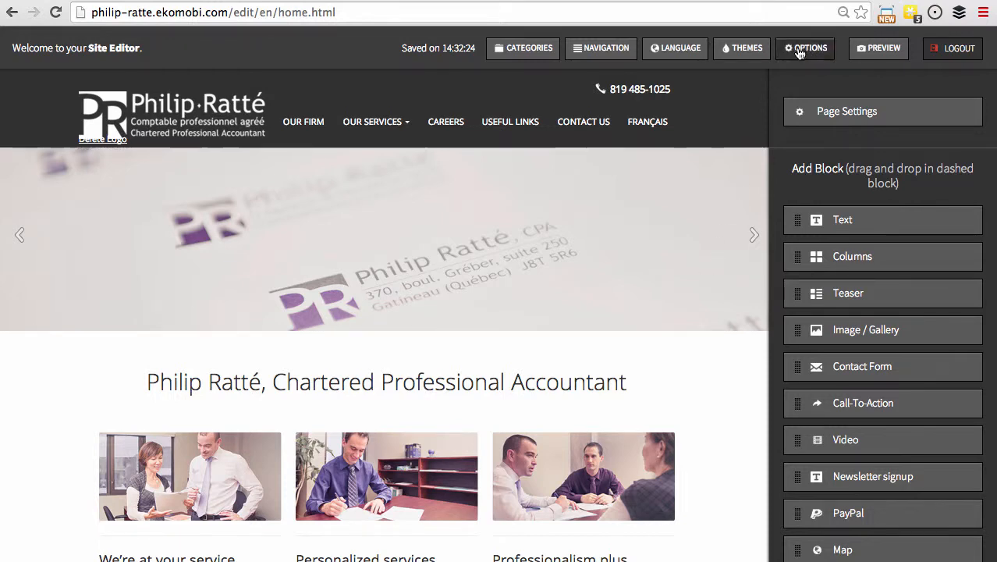
{"action": "scroll", "coordinate": [664, 184], "scroll_direction": "down", "scroll_amount": 1}
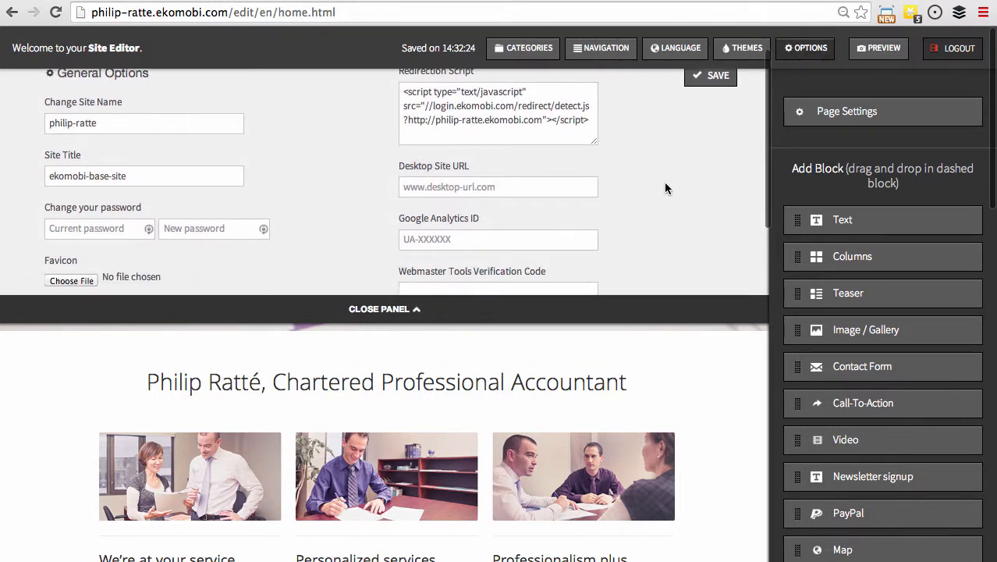
{"action": "left_click", "coordinate": [506, 241]}
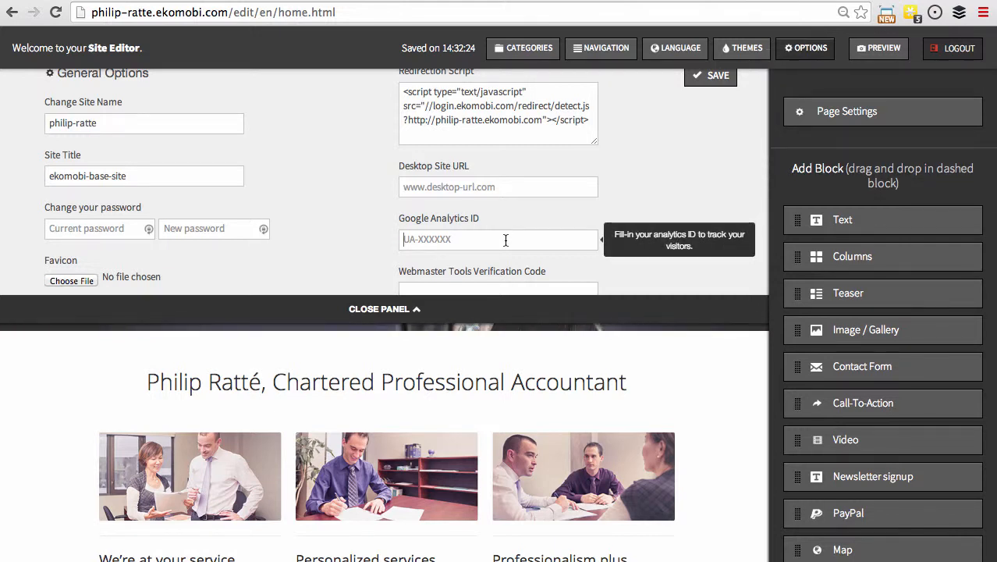
{"action": "key", "text": "super+v"}
{"action": "left_click", "coordinate": [711, 86]}
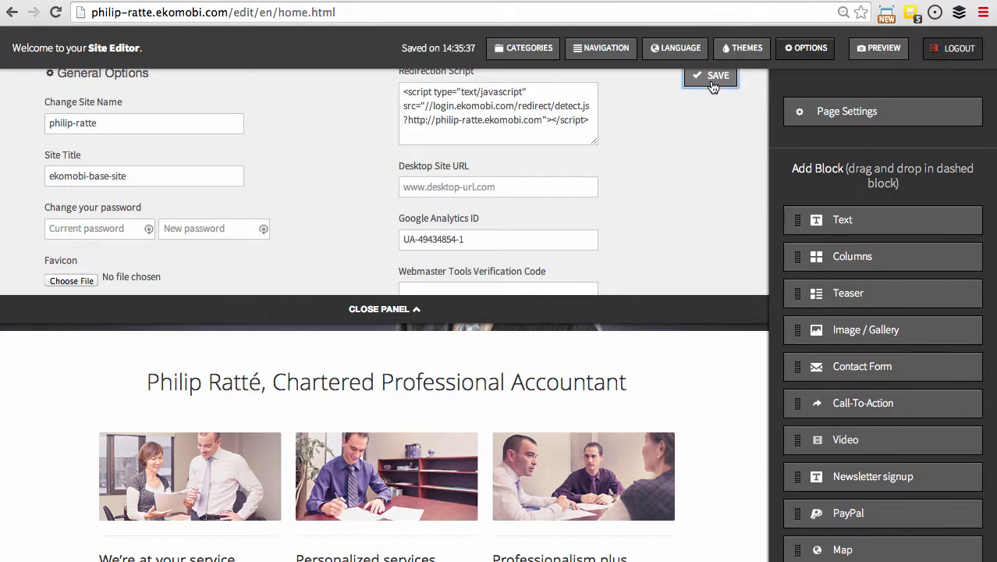
{"action": "left_click", "coordinate": [400, 312]}
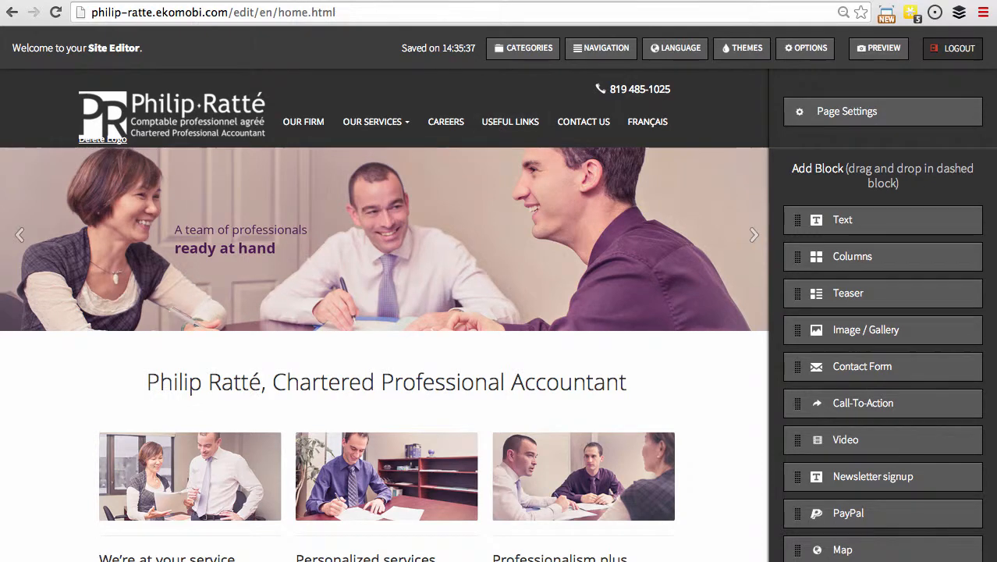
Visit the live site's Carrières page and check the Real-Time overview for the visit.
{"action": "left_click", "coordinate": [450, 0]}
{"action": "left_click", "coordinate": [500, 88]}
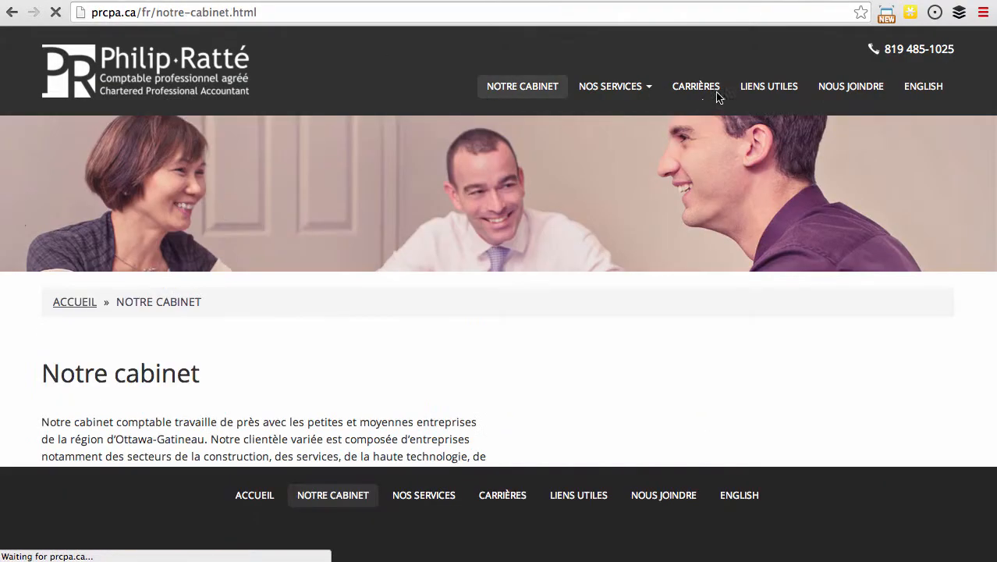
{"action": "left_click", "coordinate": [698, 89]}
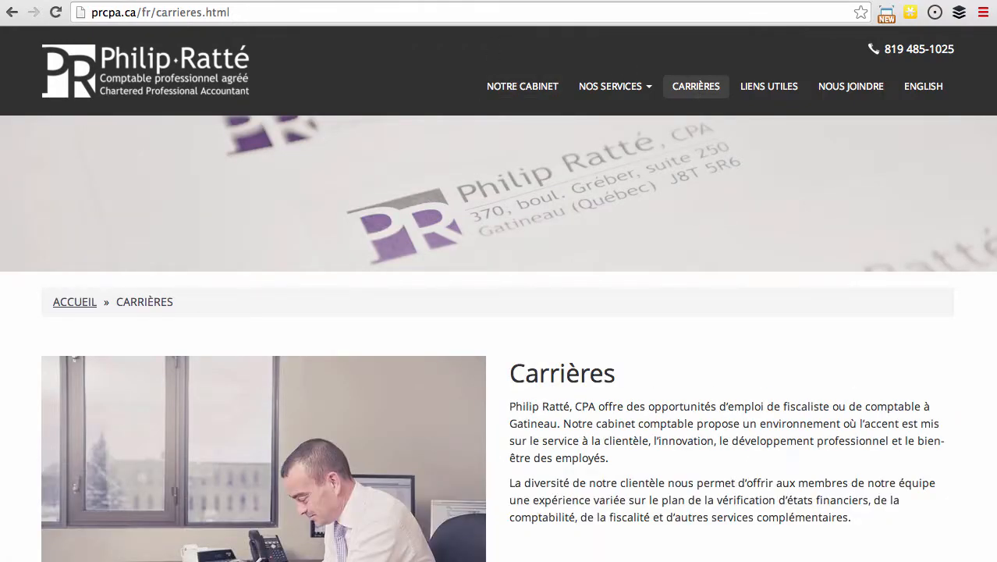
{"action": "key", "text": "ctrl+Tab"}
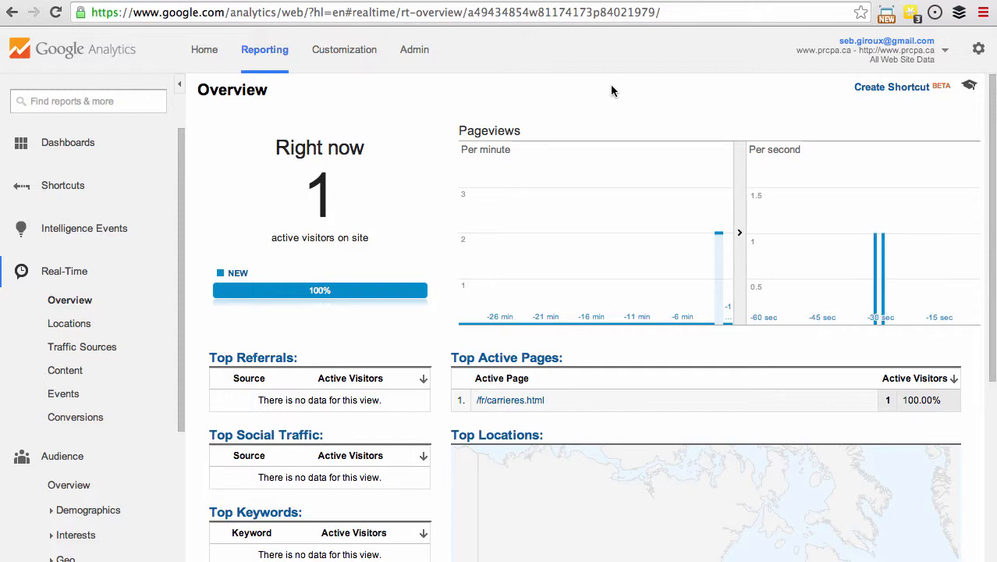
Create a new account filter named Maison Seb that excludes traffic from the IP addresses.
{"action": "left_click", "coordinate": [418, 55]}
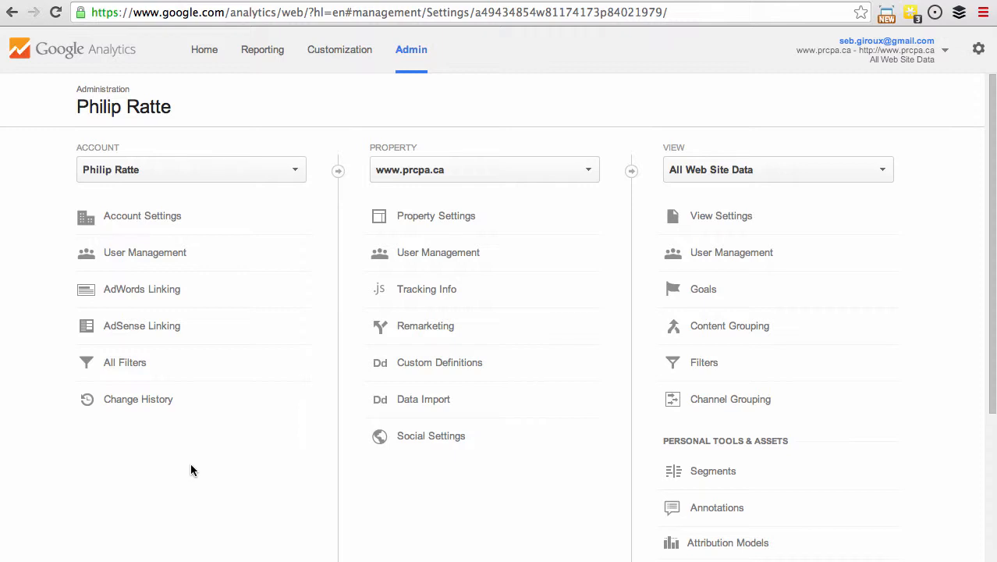
{"action": "left_click", "coordinate": [130, 364]}
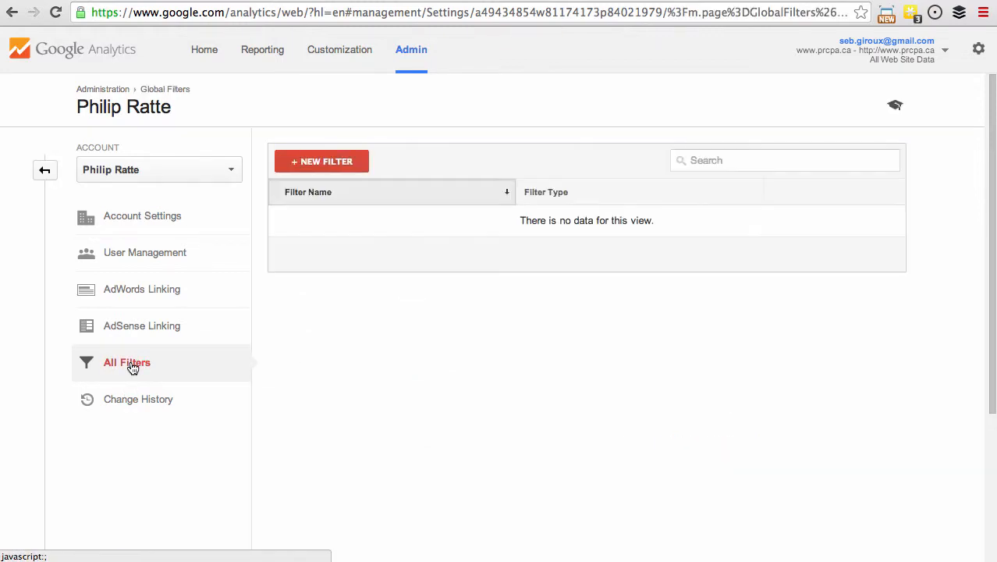
{"action": "left_click", "coordinate": [320, 161]}
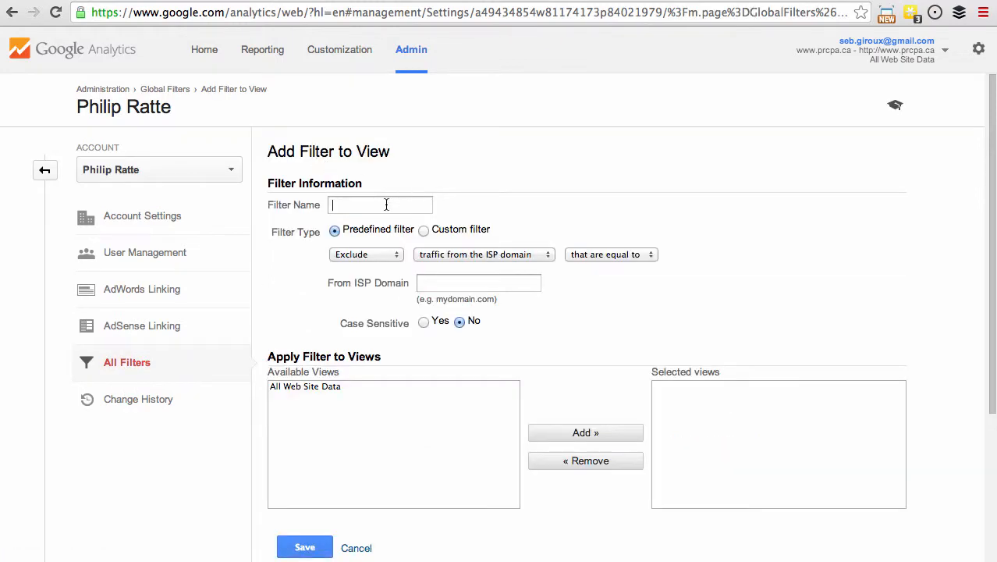
{"action": "left_click", "coordinate": [386, 204]}
{"action": "type", "text": "Maison Seb"}
{"action": "left_click", "coordinate": [451, 256]}
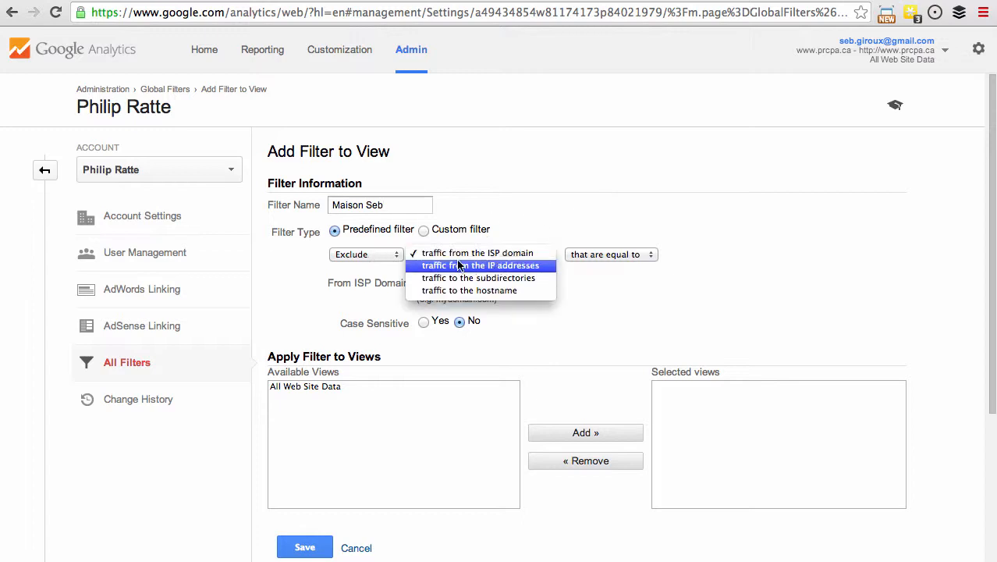
{"action": "left_click", "coordinate": [460, 267]}
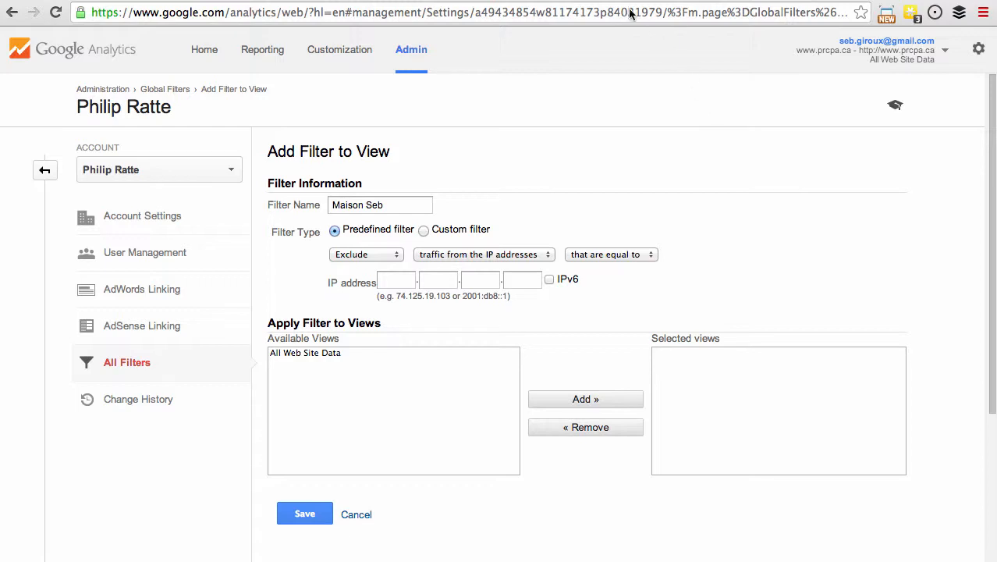
{"action": "left_click", "coordinate": [604, 1]}
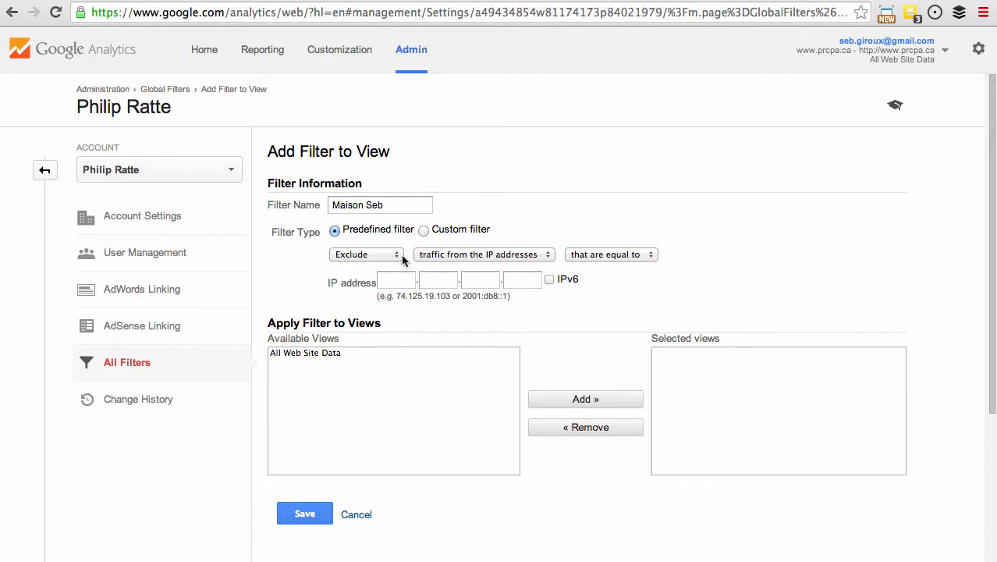
{"action": "left_click", "coordinate": [397, 281]}
{"action": "left_click", "coordinate": [433, 281]}
{"action": "type", "text": "200"}
{"action": "left_click", "coordinate": [469, 279]}
{"action": "left_click", "coordinate": [194, 1]}
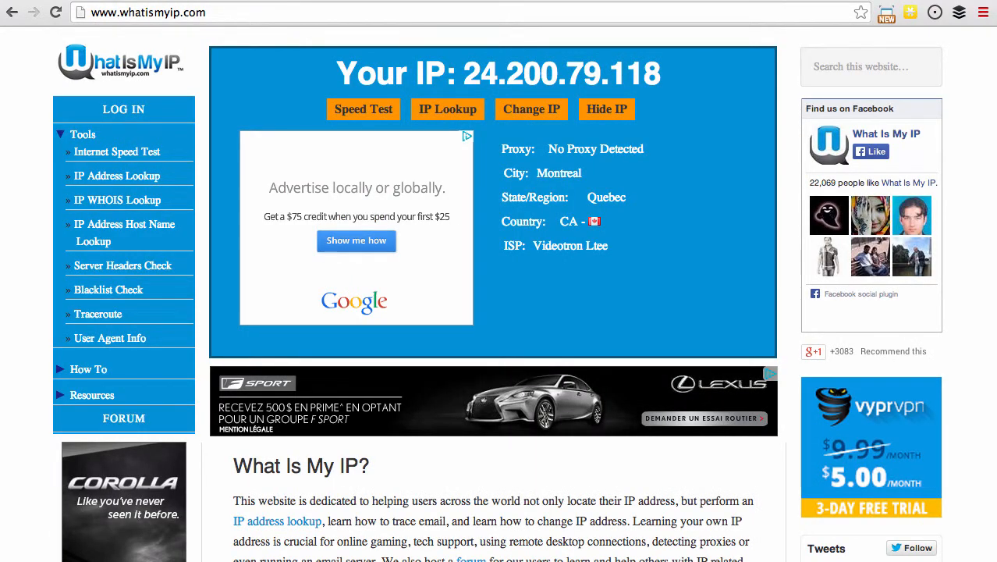
{"action": "left_click", "coordinate": [312, 1]}
{"action": "left_click", "coordinate": [478, 284]}
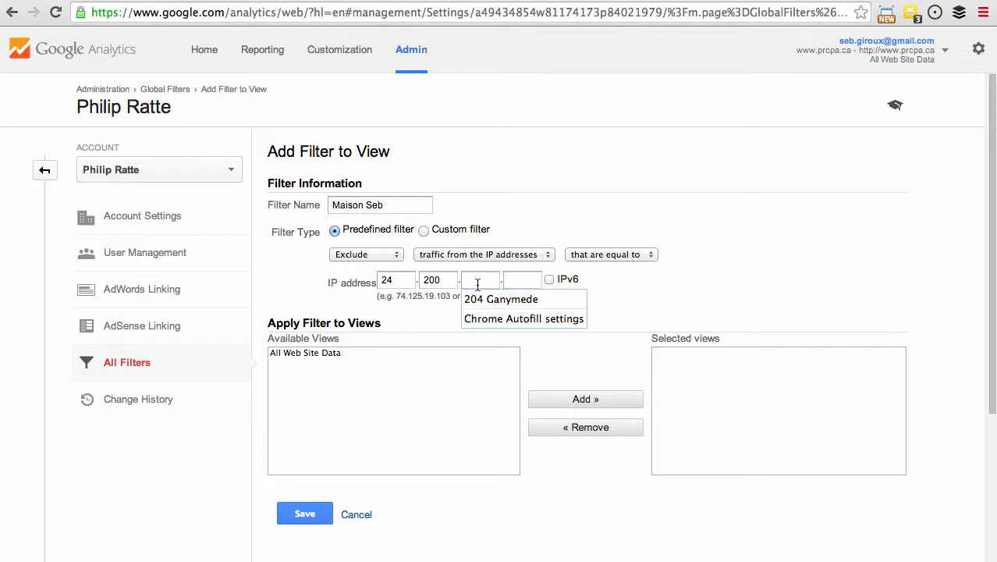
{"action": "type", "text": "79"}
{"action": "left_click", "coordinate": [520, 280]}
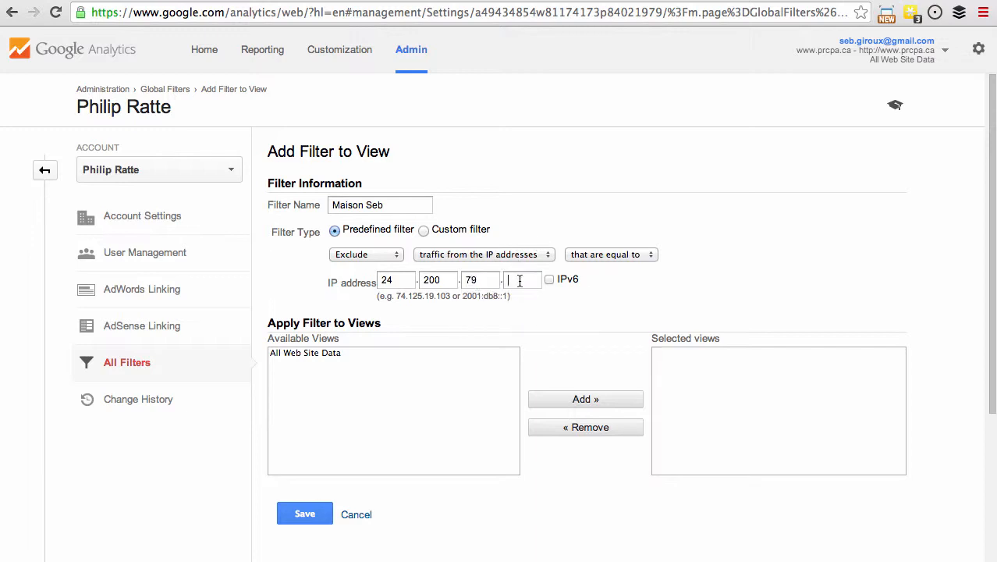
{"action": "type", "text": "118"}
Apply the filter to the All Web Site Data view and save it.
{"action": "left_click", "coordinate": [318, 353]}
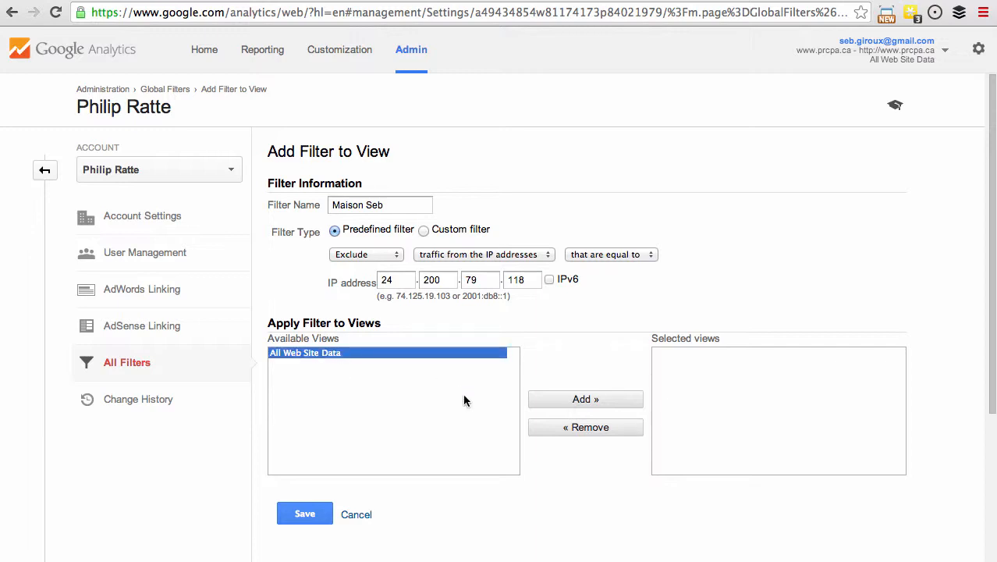
{"action": "left_click", "coordinate": [585, 398]}
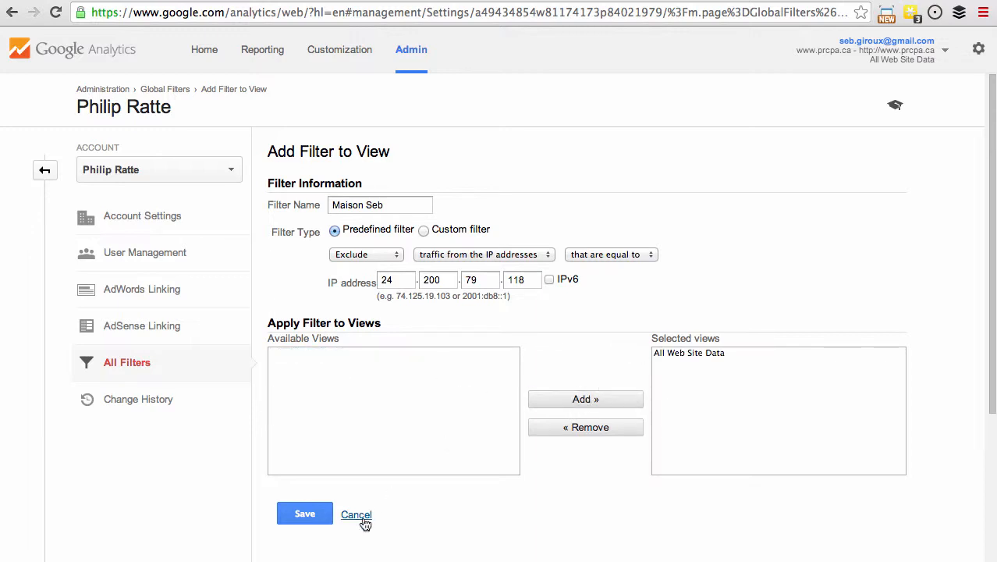
{"action": "left_click", "coordinate": [303, 511]}
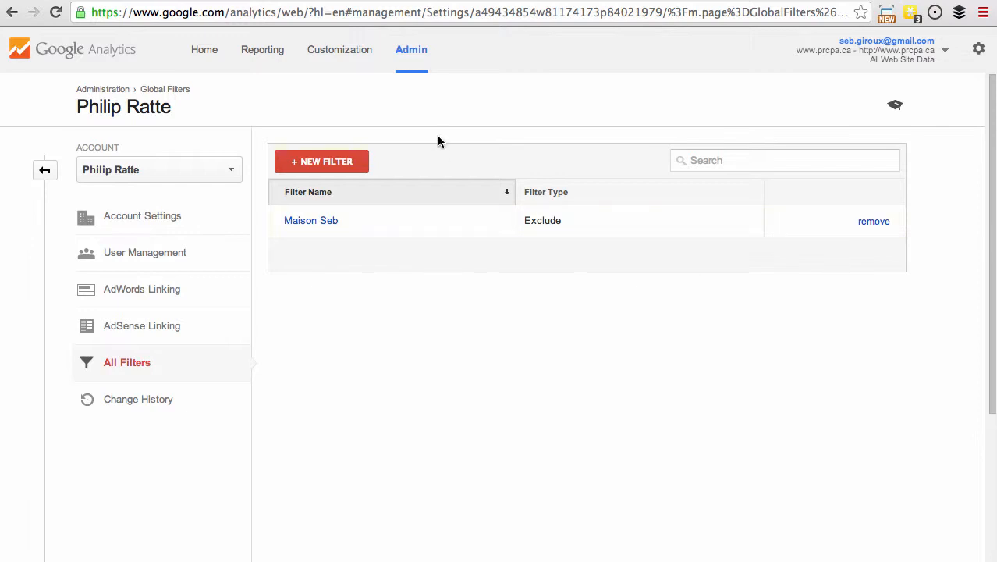
Visit the site's Nous joindre page and open the All Web Site Data Real-Time overview to check the visit.
{"action": "left_click", "coordinate": [429, 1]}
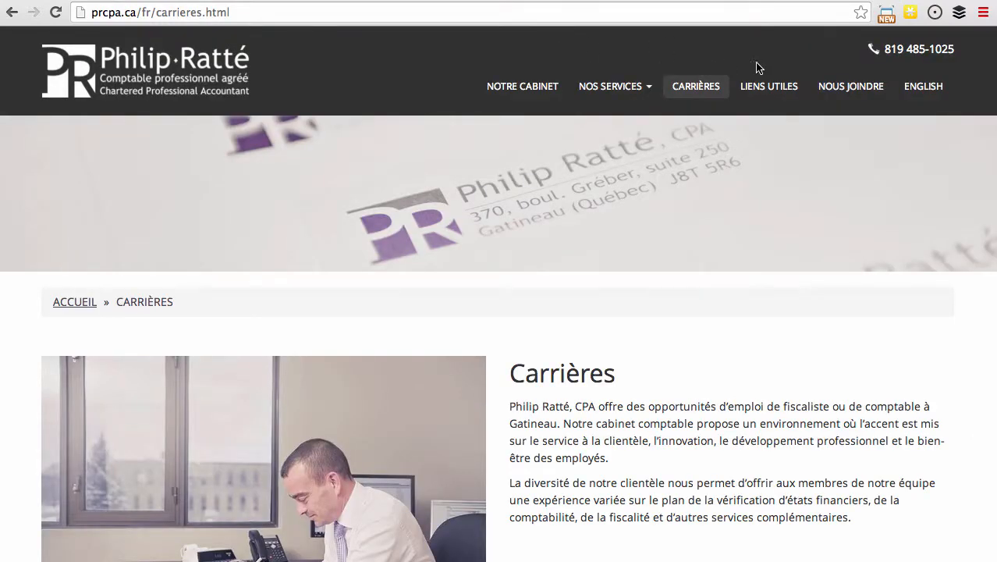
{"action": "left_click", "coordinate": [842, 89]}
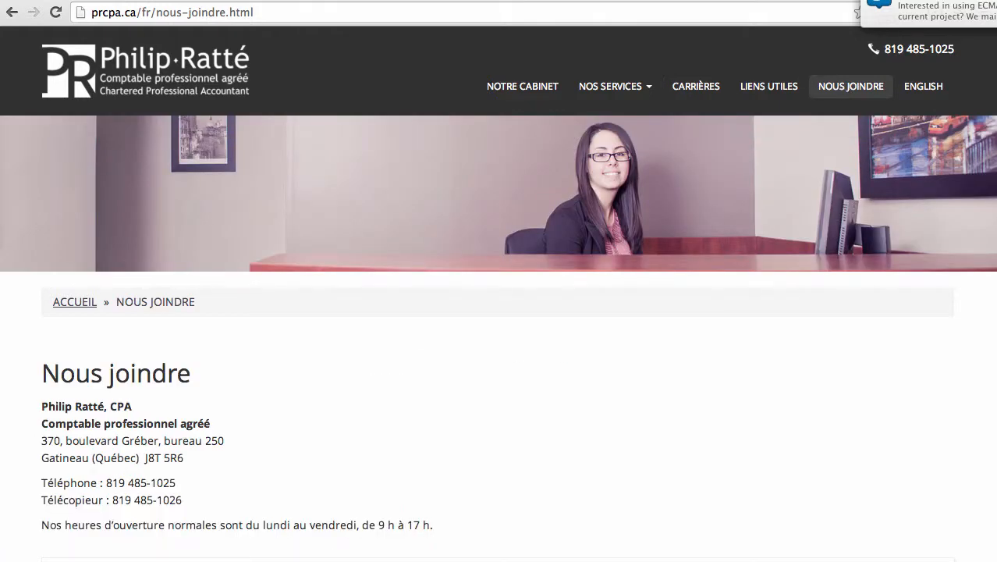
{"action": "left_click", "coordinate": [267, 1]}
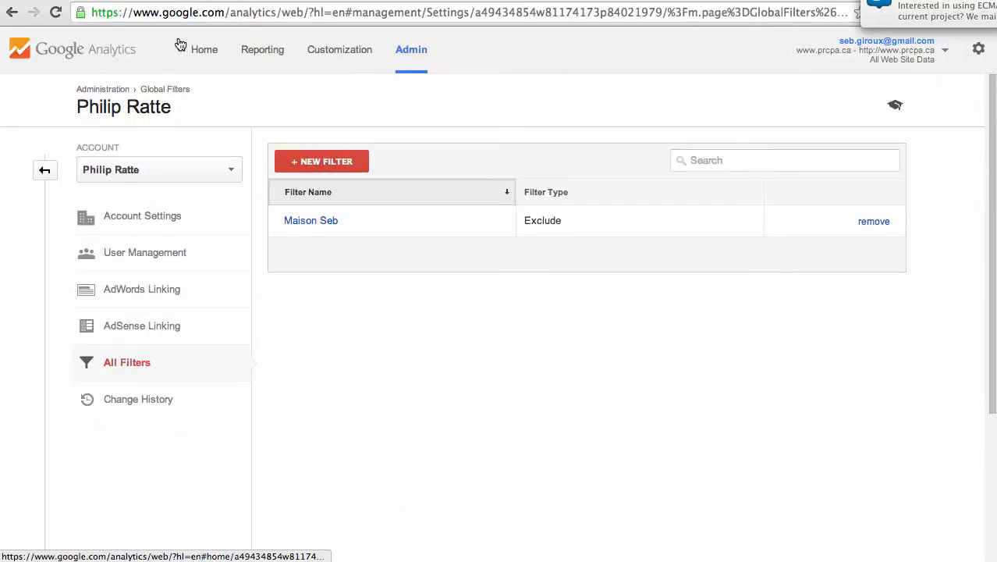
{"action": "left_click", "coordinate": [202, 55]}
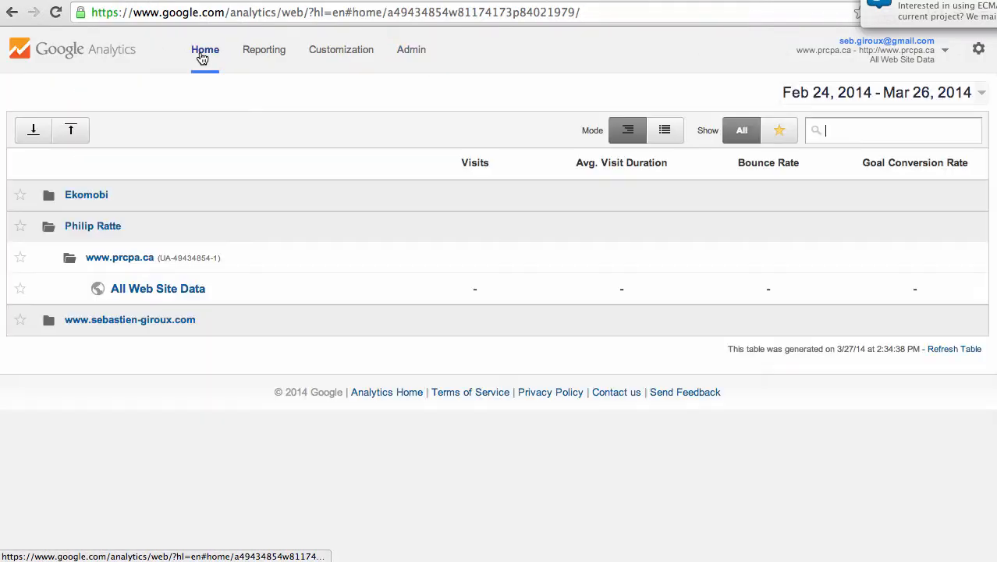
{"action": "left_click", "coordinate": [138, 288]}
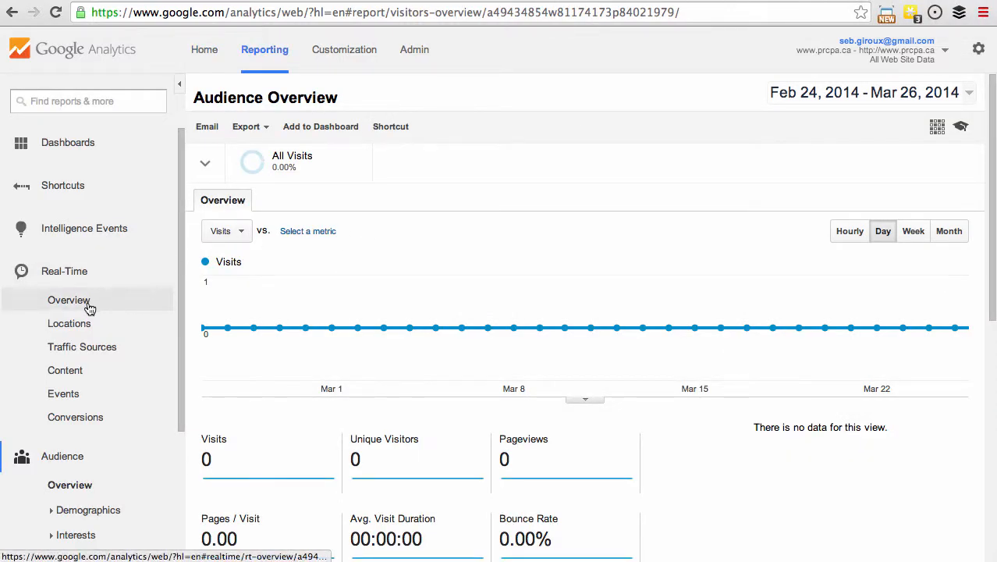
{"action": "left_click", "coordinate": [88, 306]}
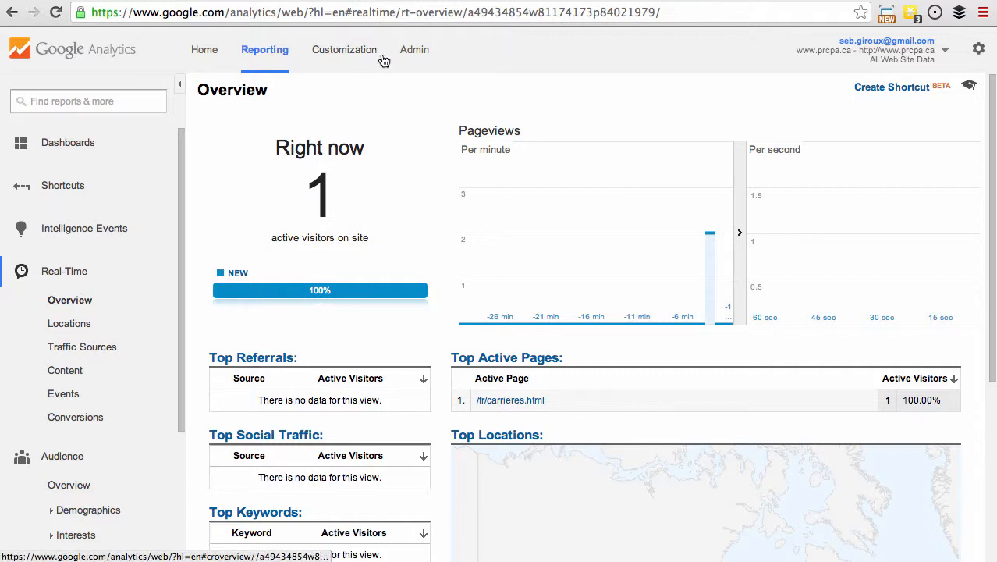
Open the account's user management to add permissions for a new user and choose its permission levels.
{"action": "left_click", "coordinate": [414, 51]}
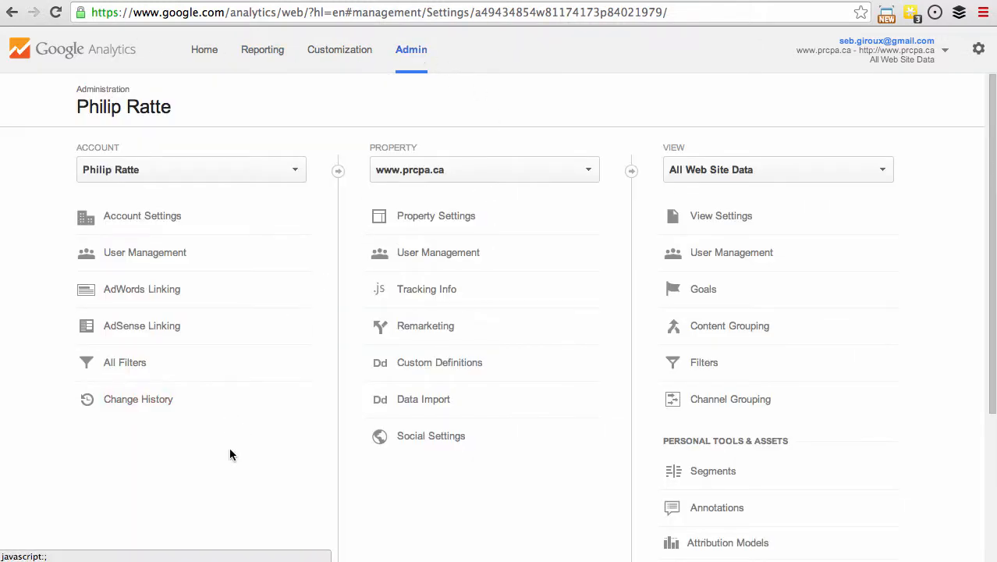
{"action": "left_click", "coordinate": [181, 251]}
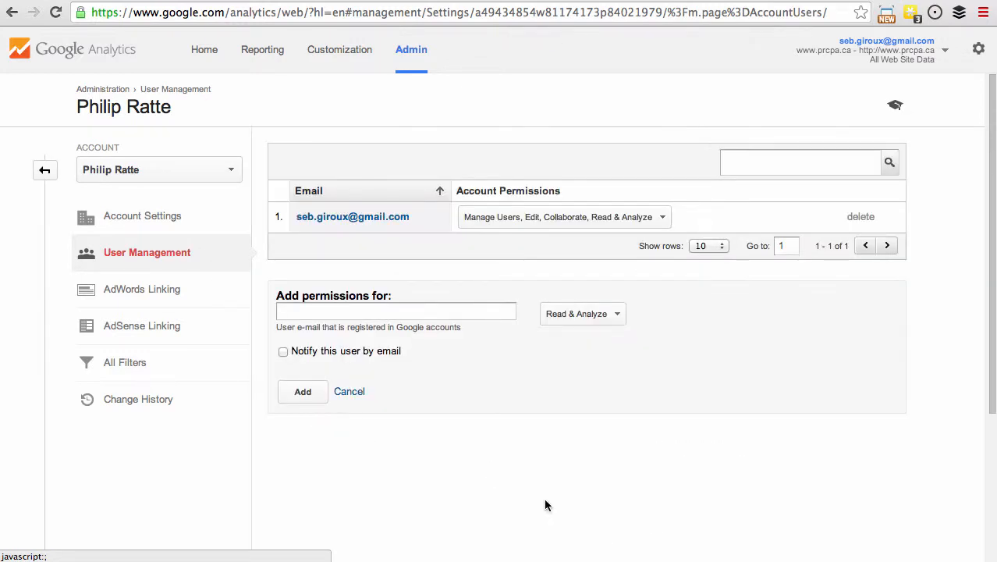
{"action": "left_click", "coordinate": [467, 313]}
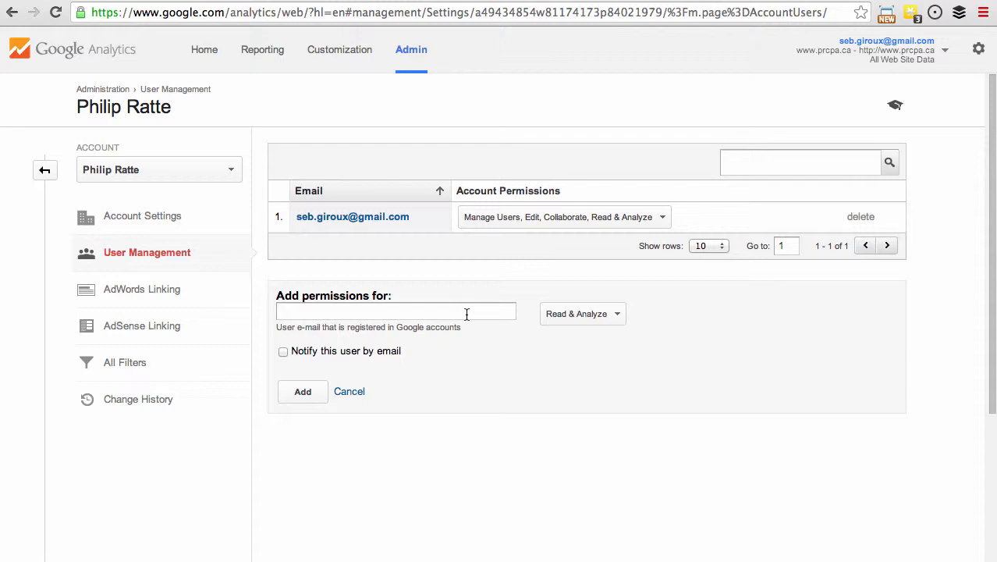
{"action": "left_click", "coordinate": [576, 315]}
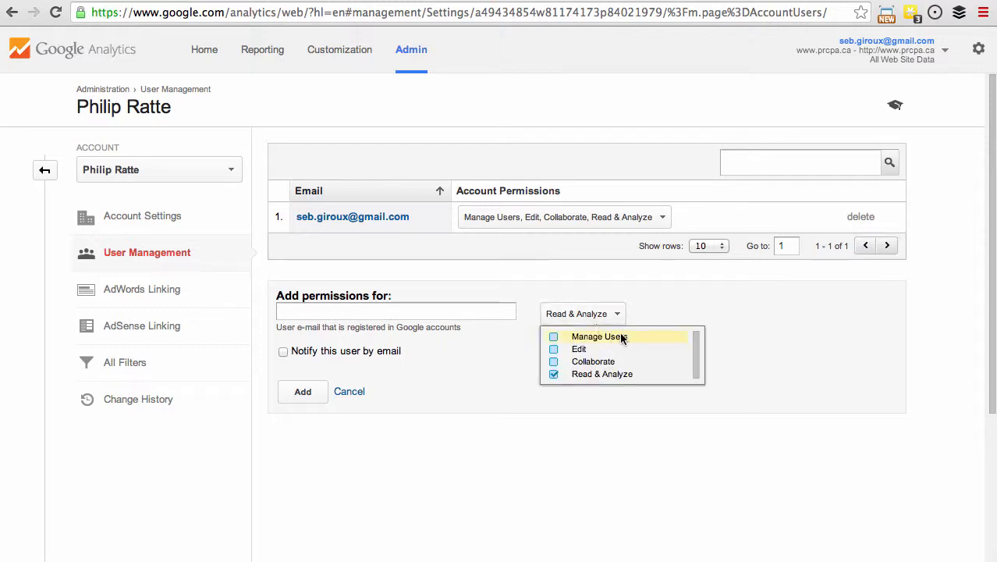